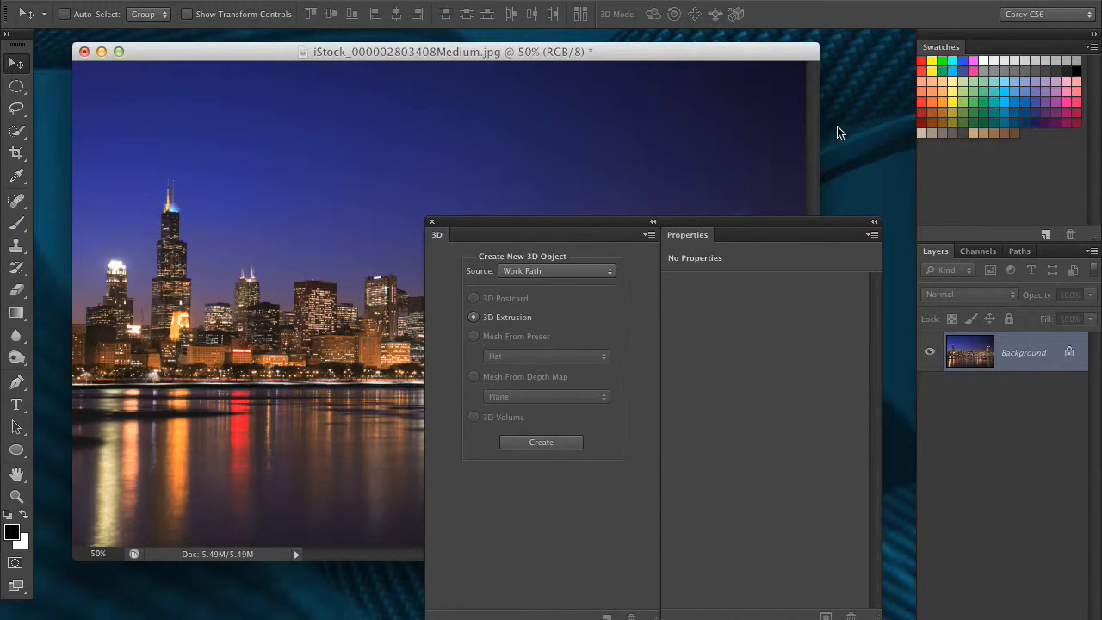
- Add the text CHICAGO on the water below the skyline with the Type tool
drag(645, 224, 621, 234)
drag(465, 226, 709, 563)
key(t)
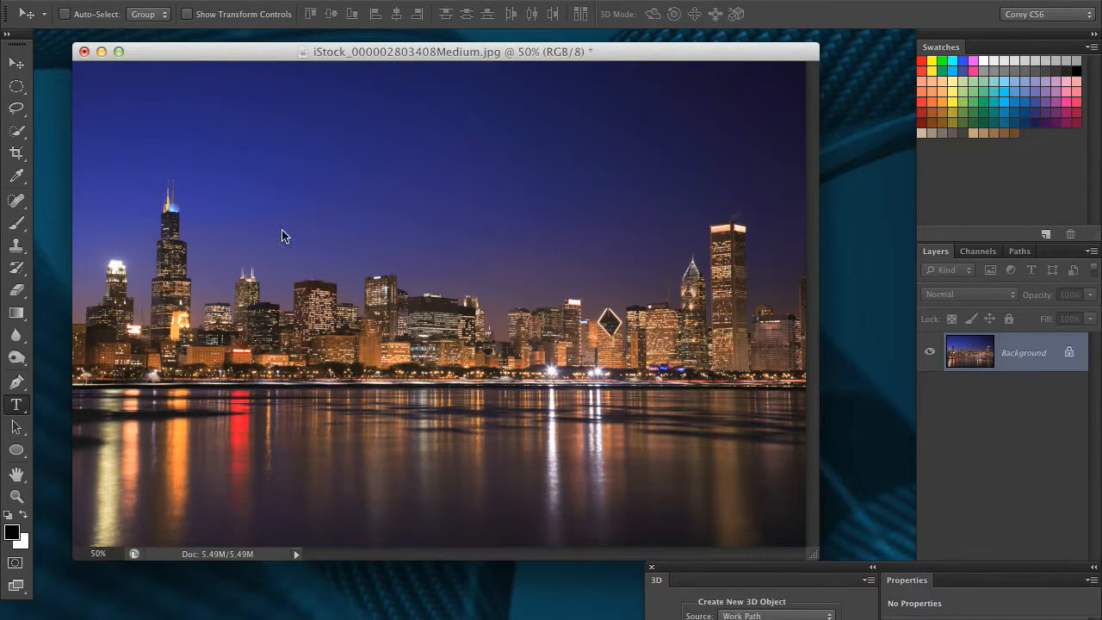
click(234, 403)
text(CHICAGO)
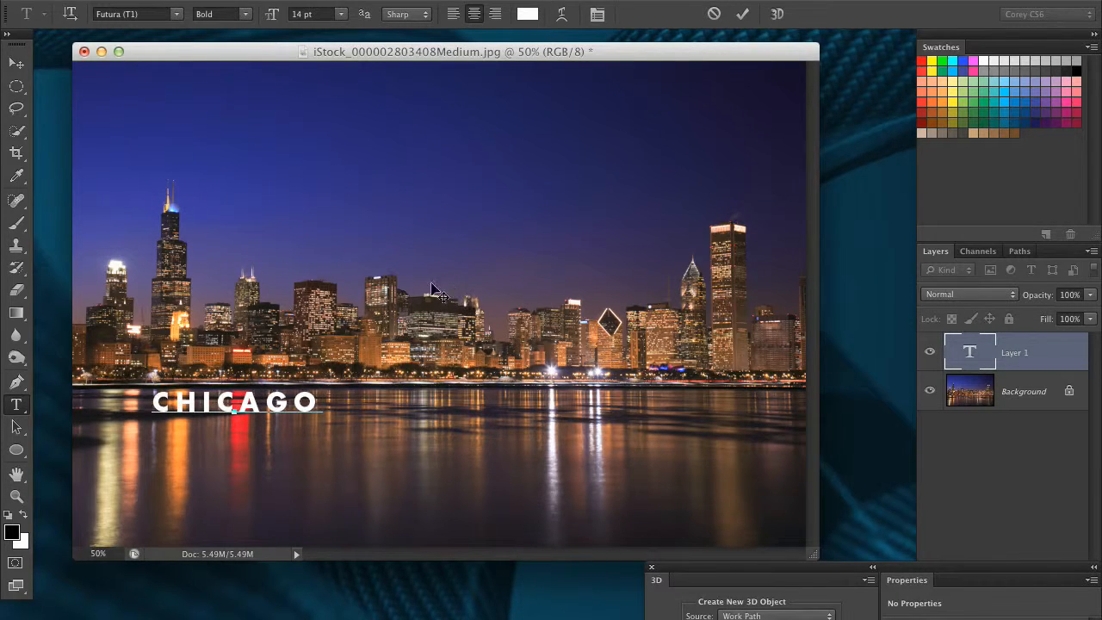
- Scale the CHICAGO text up to about 352% and nudge it into place across the waterfront
click(16, 63)
key(super+t)
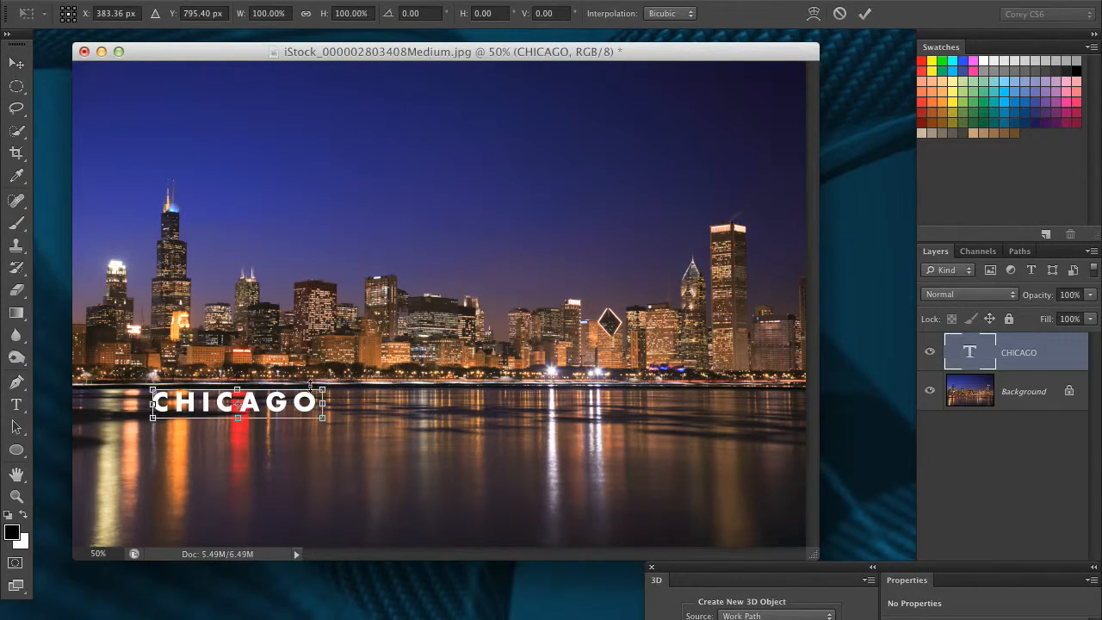
drag(323, 390, 721, 354)
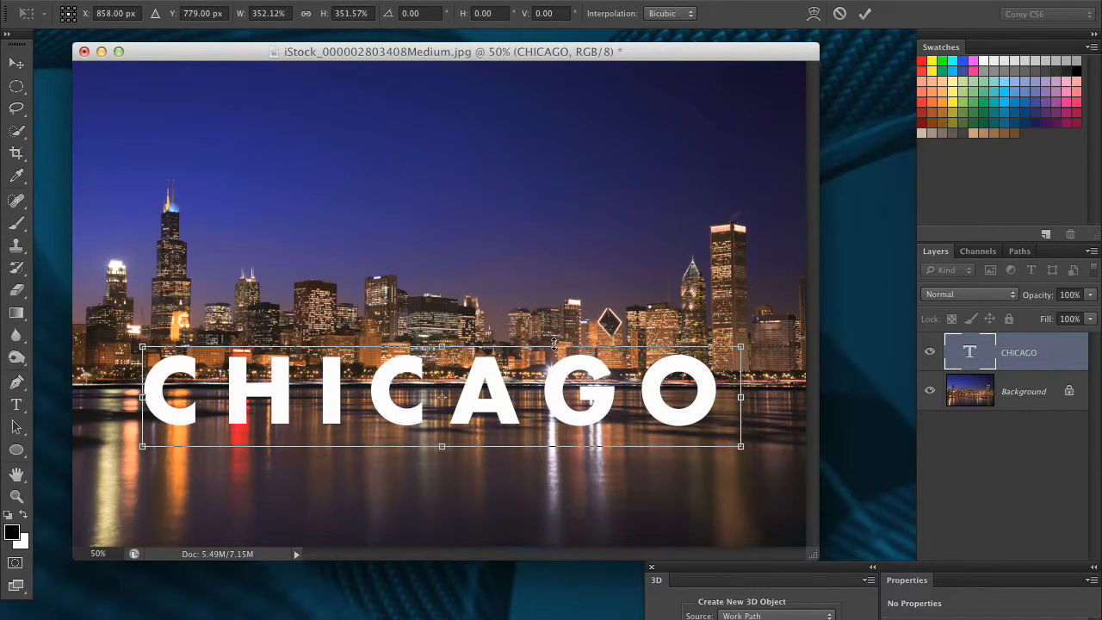
key(Return)
drag(637, 375, 646, 385)
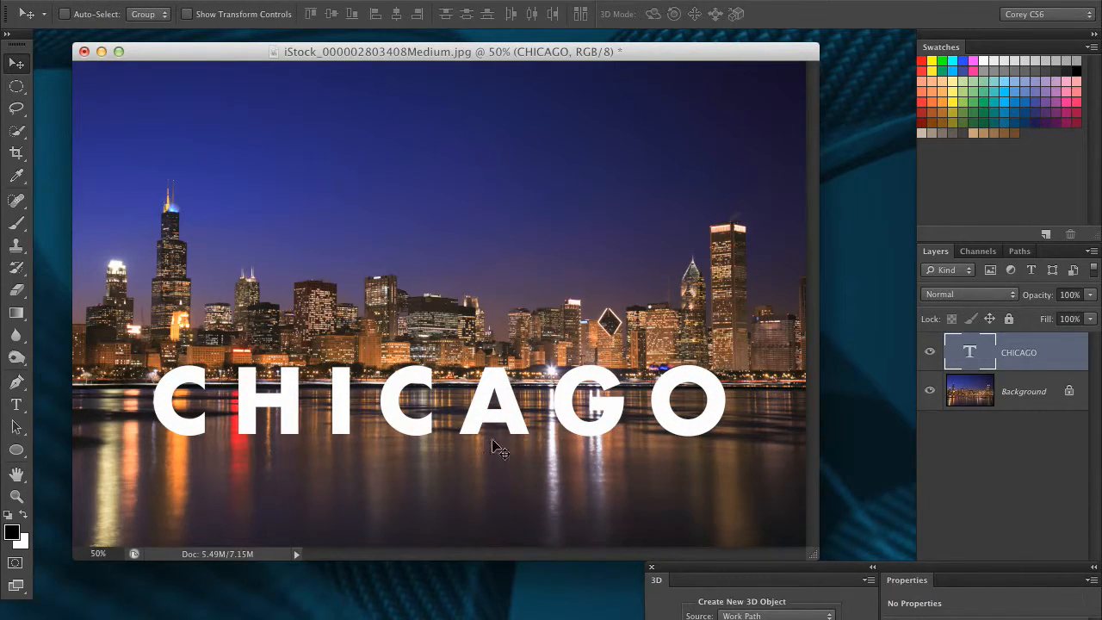
drag(694, 574, 480, 135)
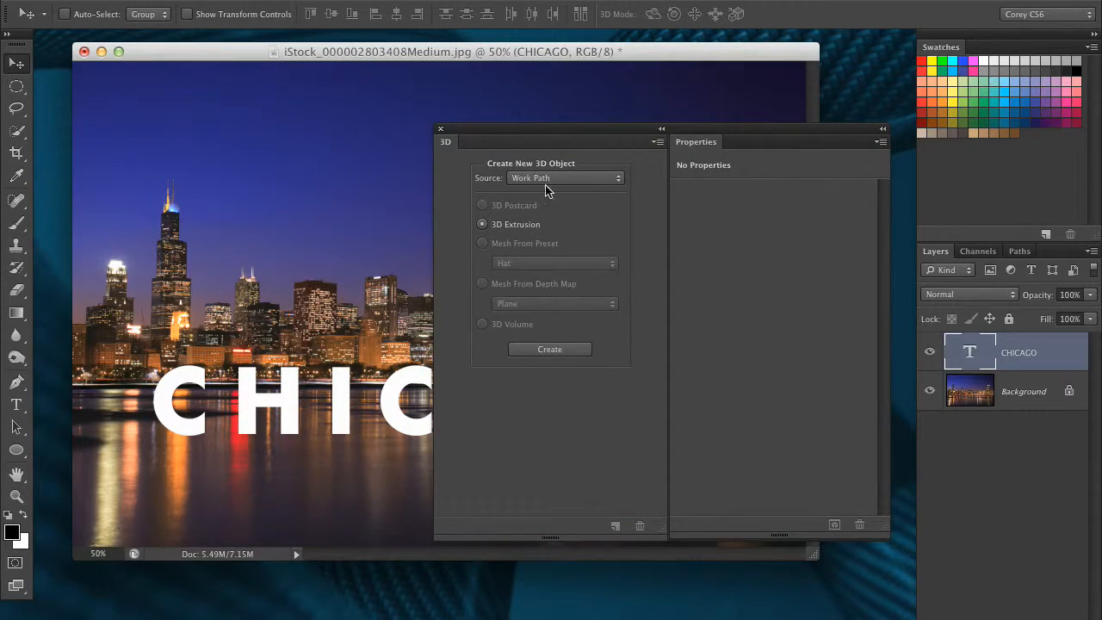
drag(527, 140, 790, 465)
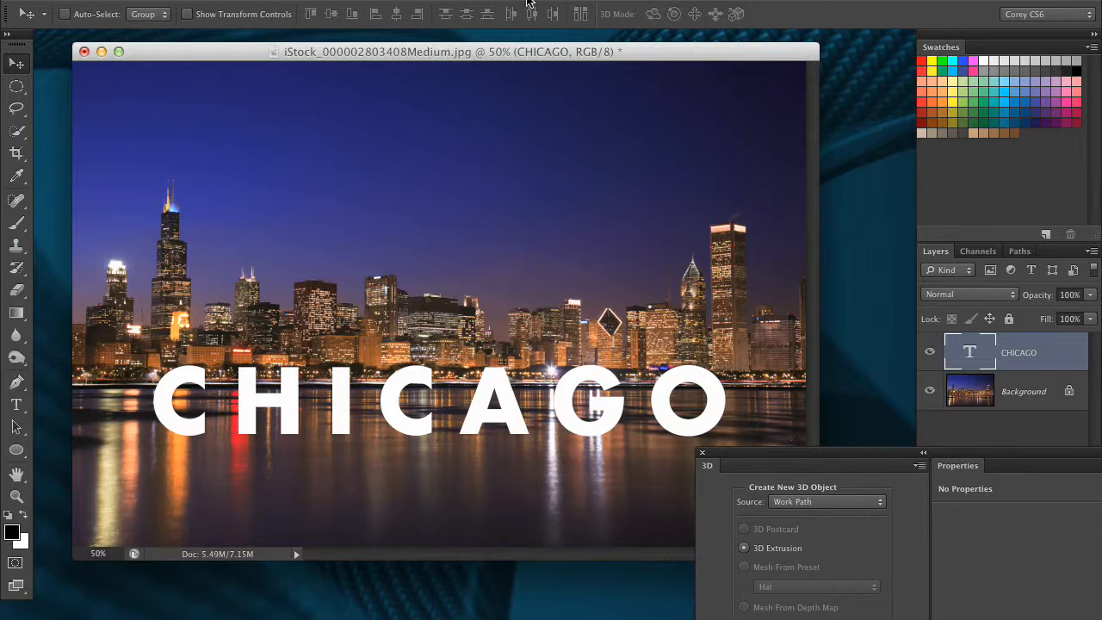
key(super+a)
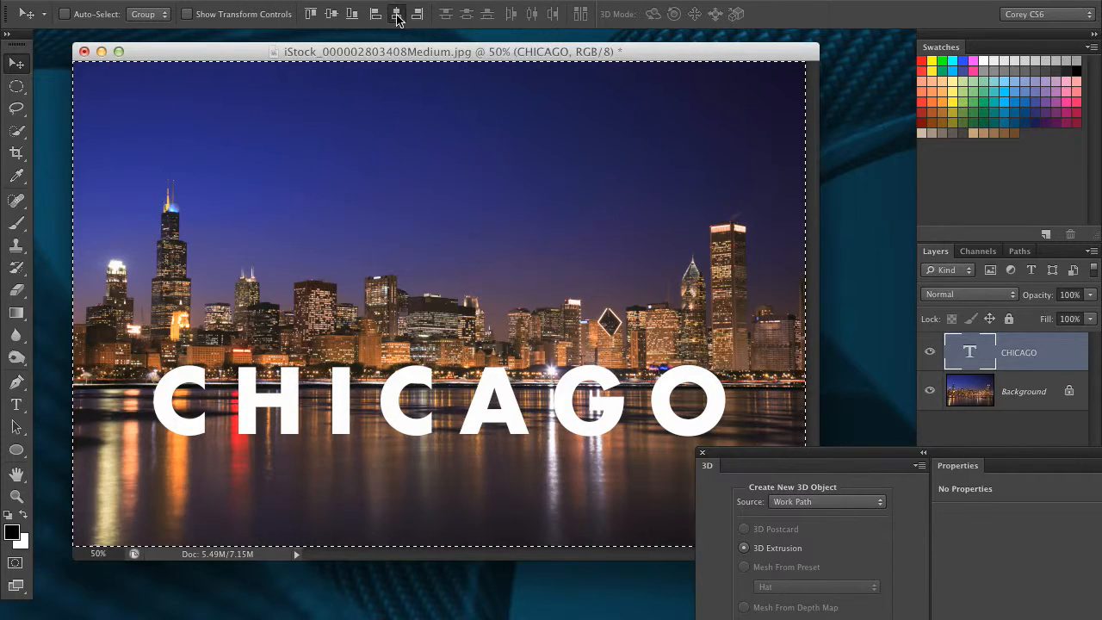
key(super+d)
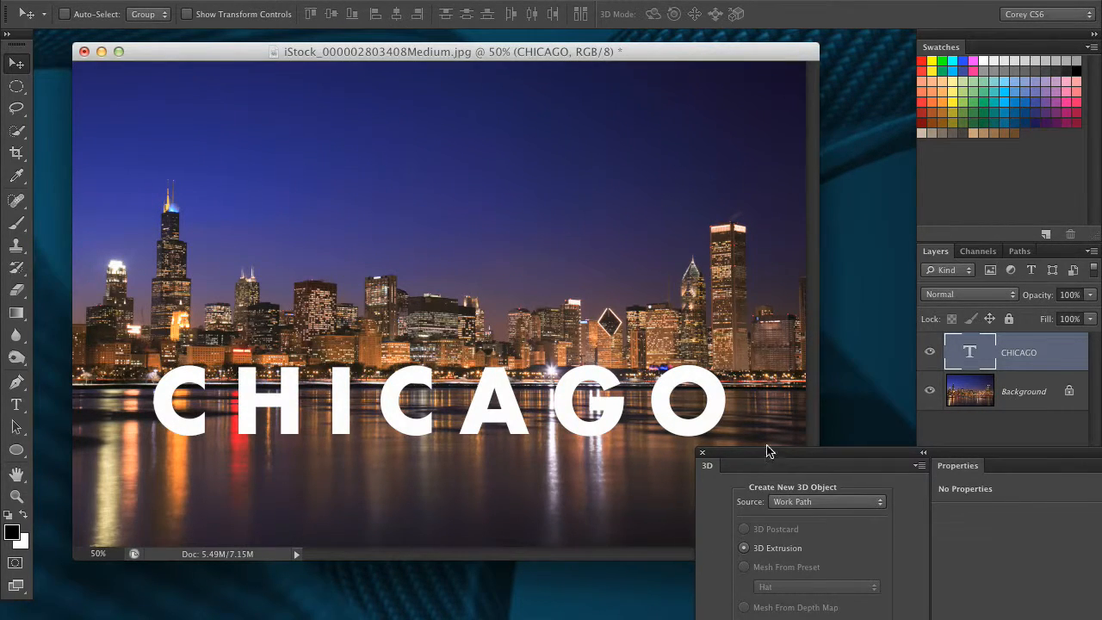
- Create a 3D Extrusion from the selected CHICAGO text layer
drag(773, 456, 580, 172)
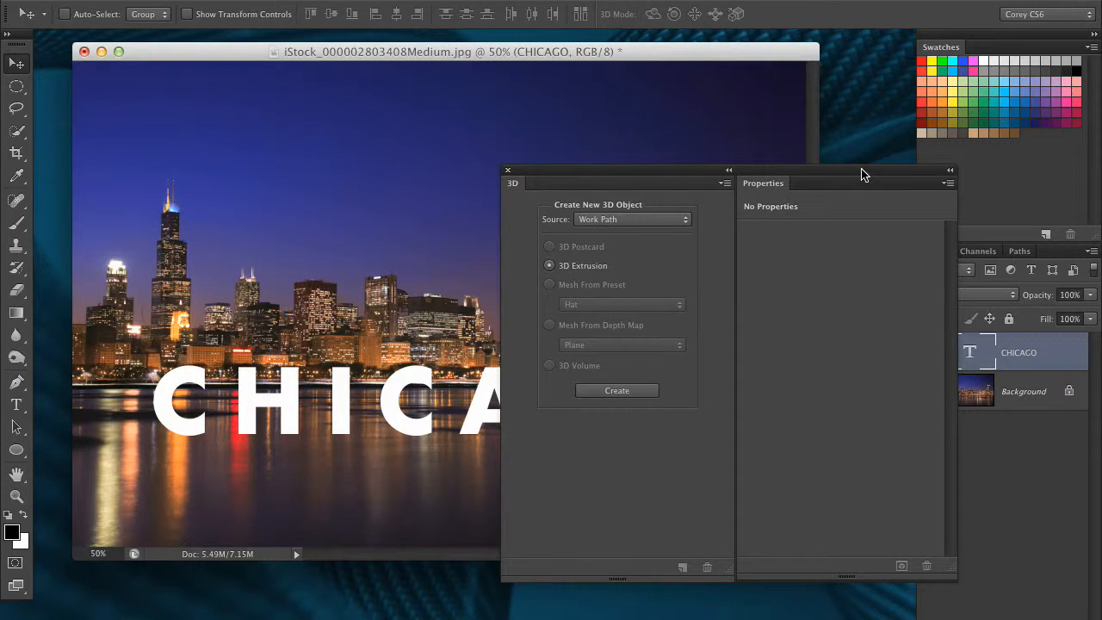
drag(864, 177, 768, 172)
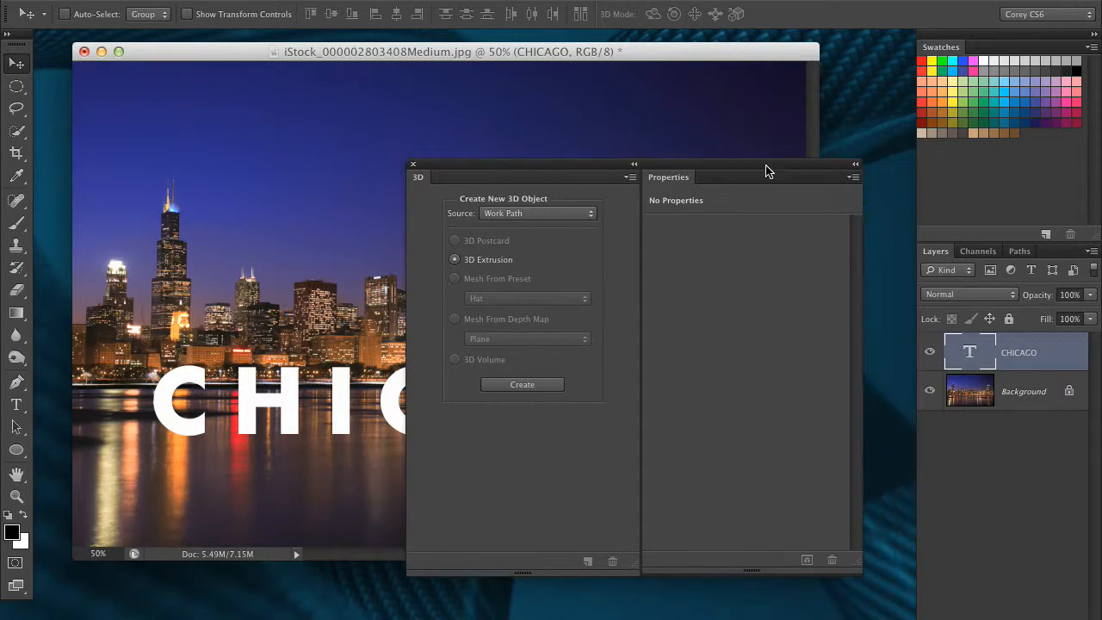
click(519, 215)
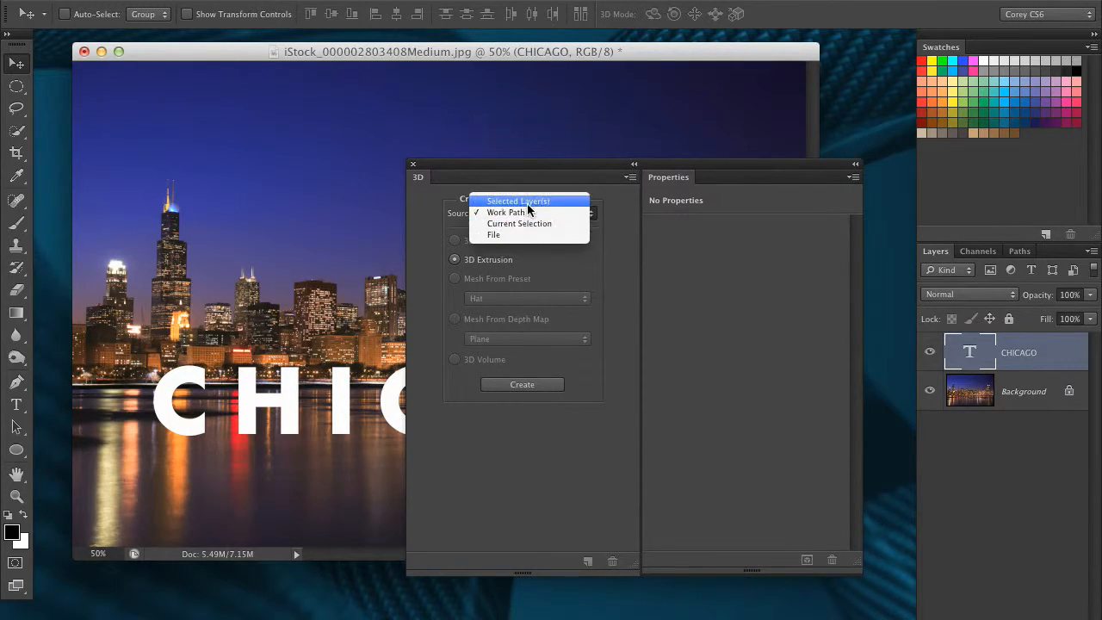
click(528, 202)
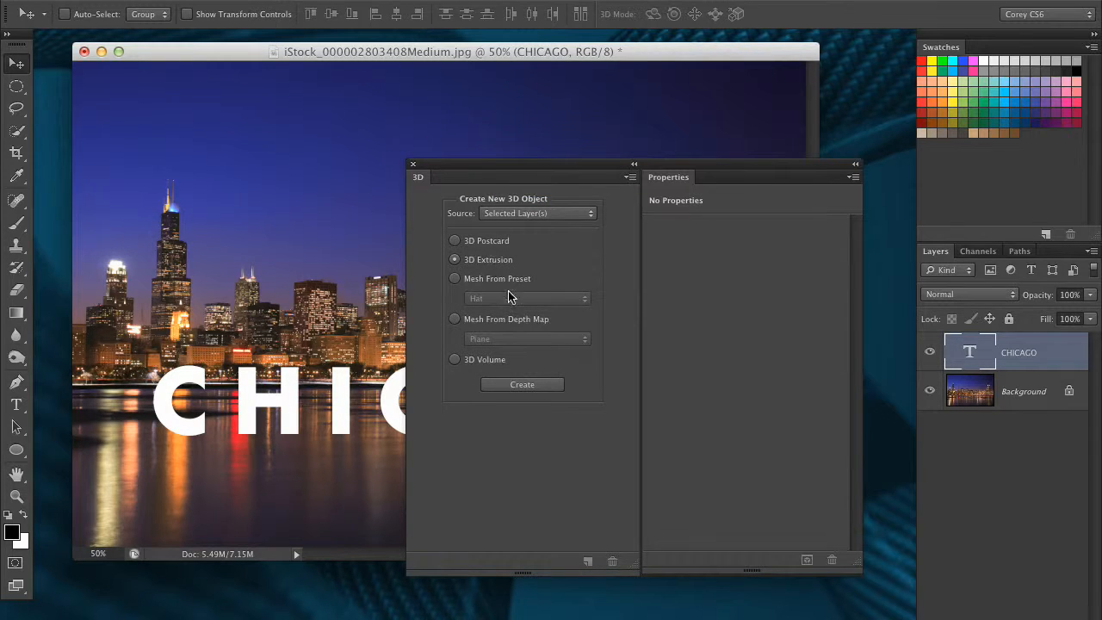
click(517, 386)
- Rotate and slide the 3D camera view so the extruded letters sit in perspective on the water
drag(524, 175, 804, 487)
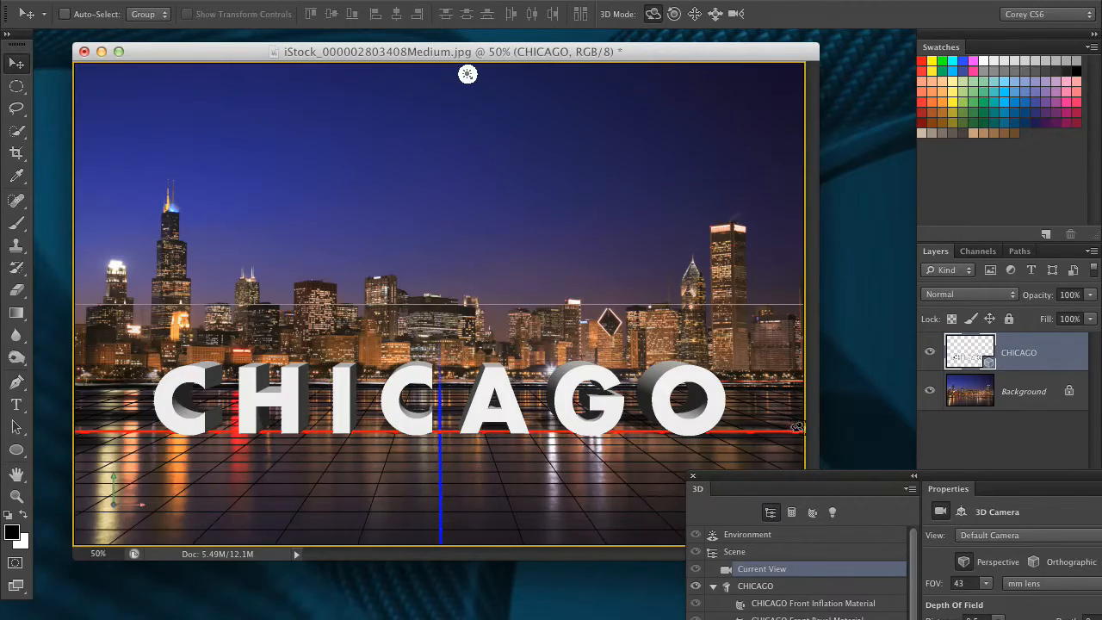
drag(732, 215, 697, 250)
click(716, 13)
click(695, 14)
drag(702, 176, 640, 179)
click(654, 14)
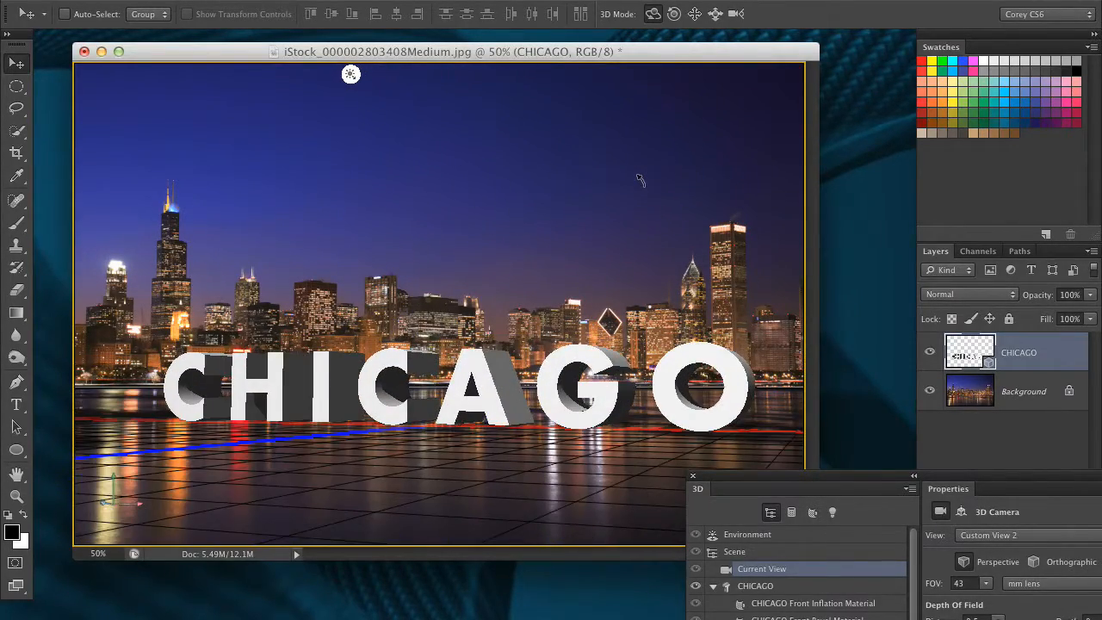
drag(640, 179, 672, 180)
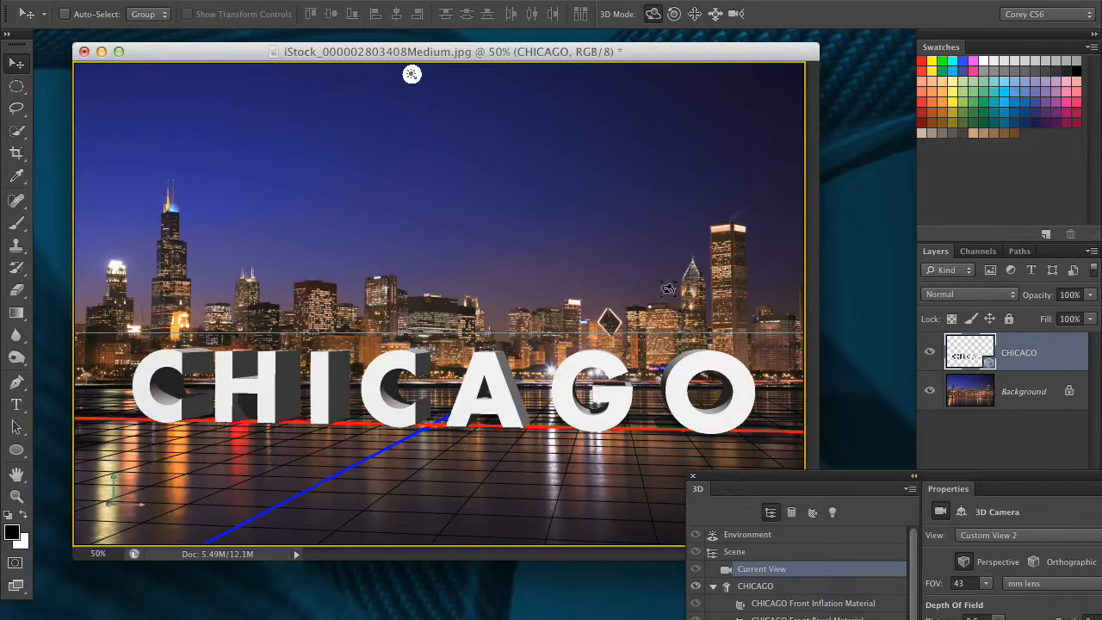
- Set the Environment ground plane reflection opacity to 30%
drag(773, 476, 793, 549)
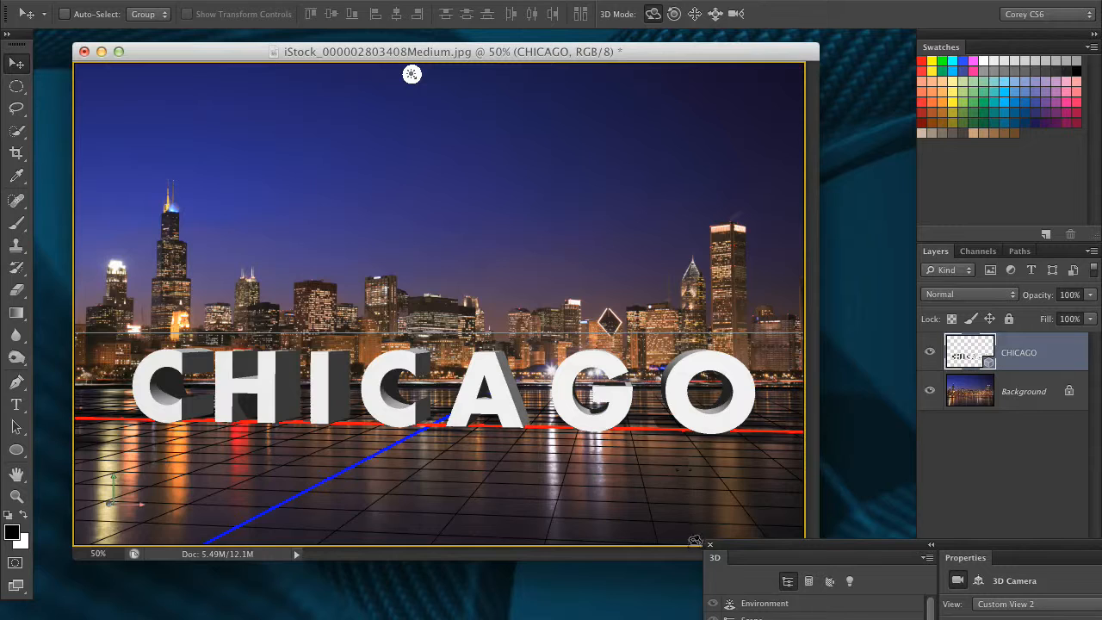
drag(734, 547, 727, 517)
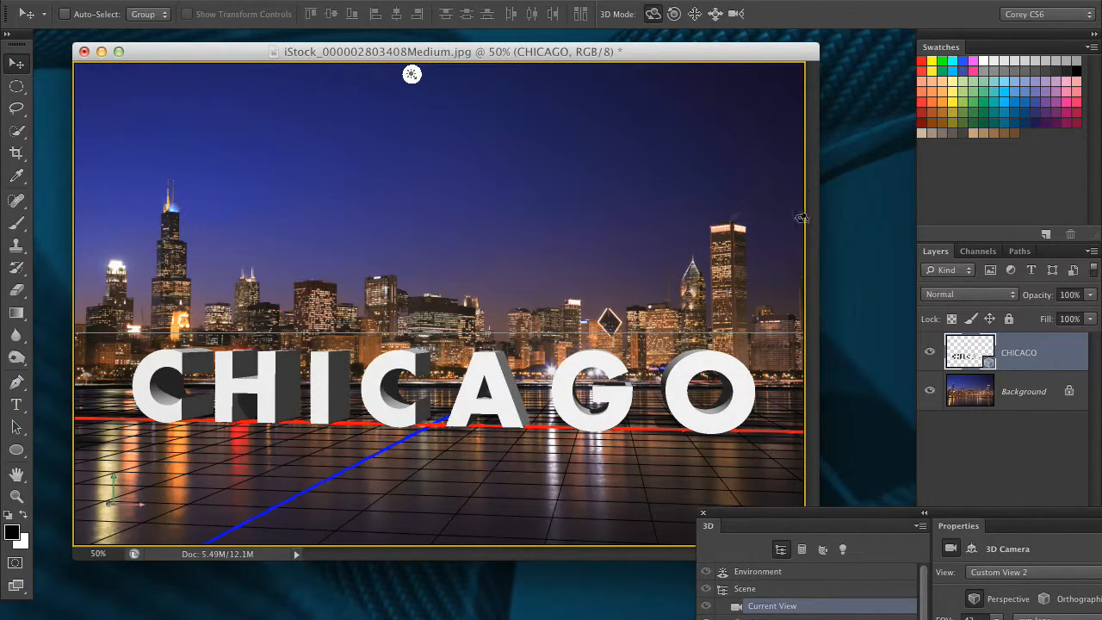
drag(851, 522, 497, 222)
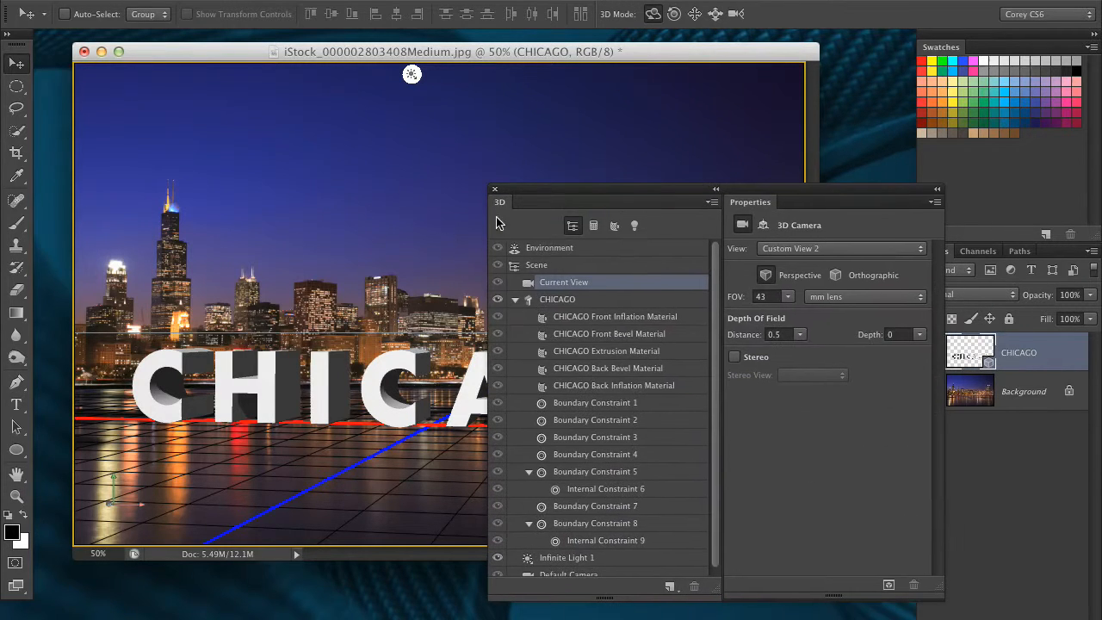
click(611, 301)
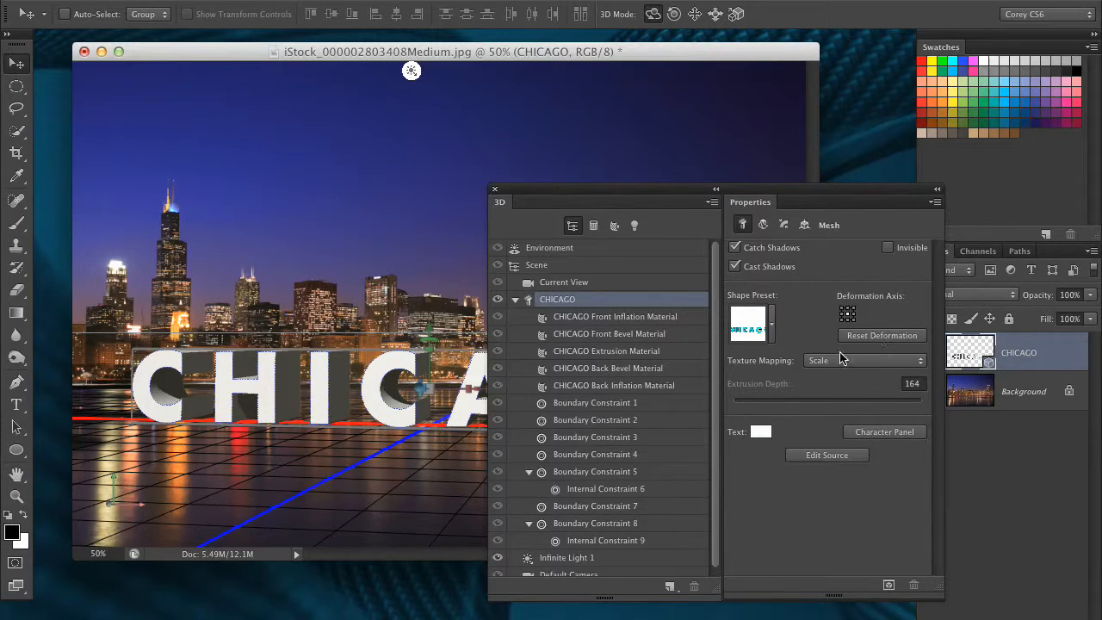
drag(747, 190, 695, 184)
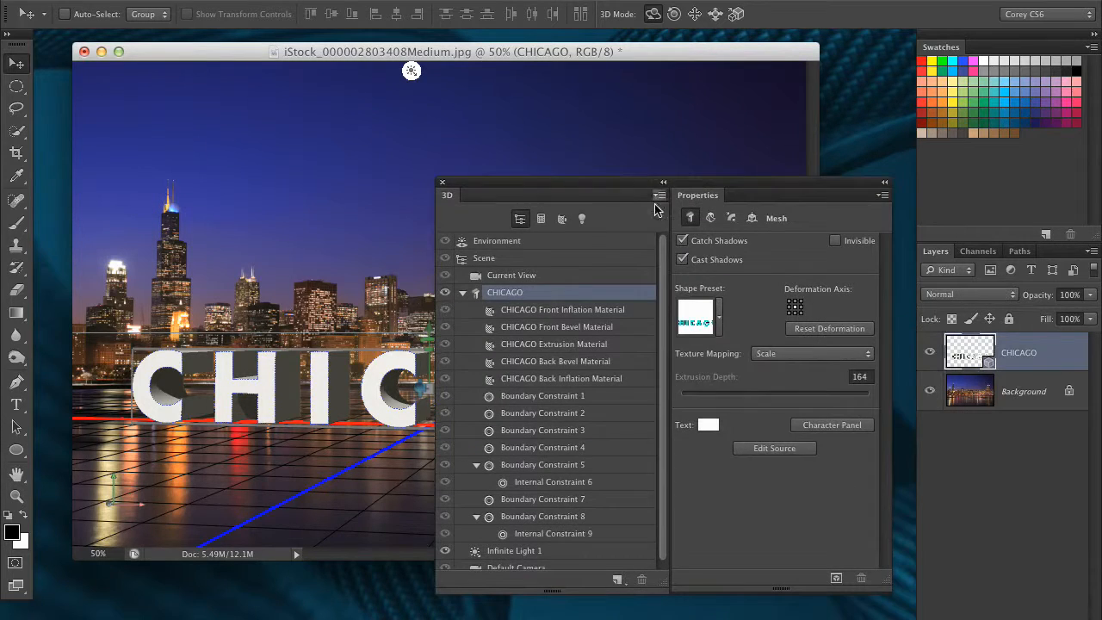
click(533, 244)
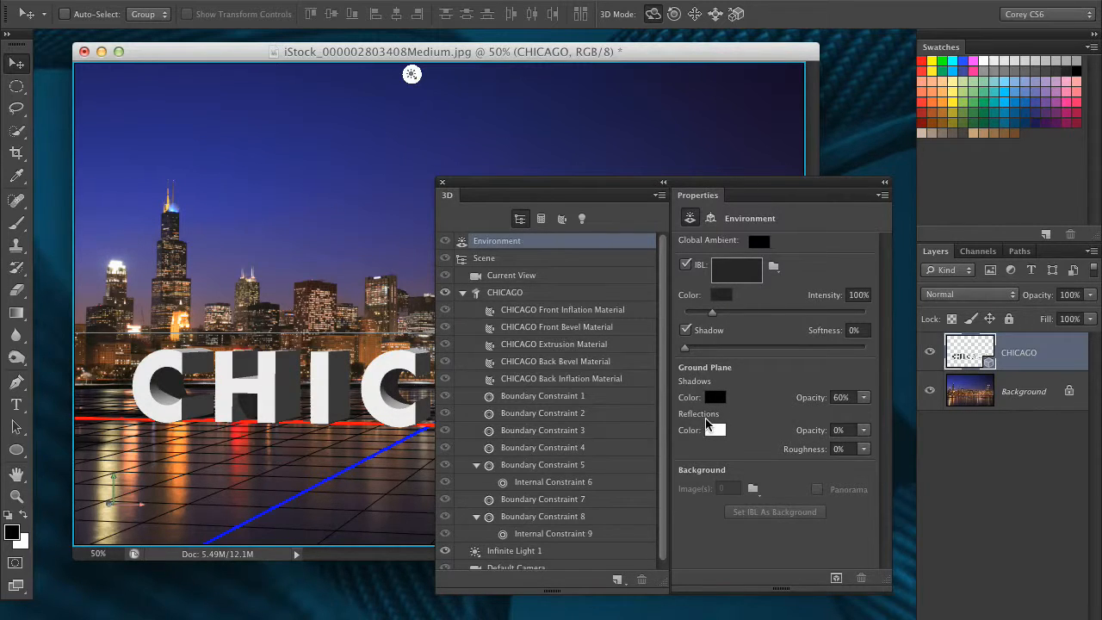
click(841, 430)
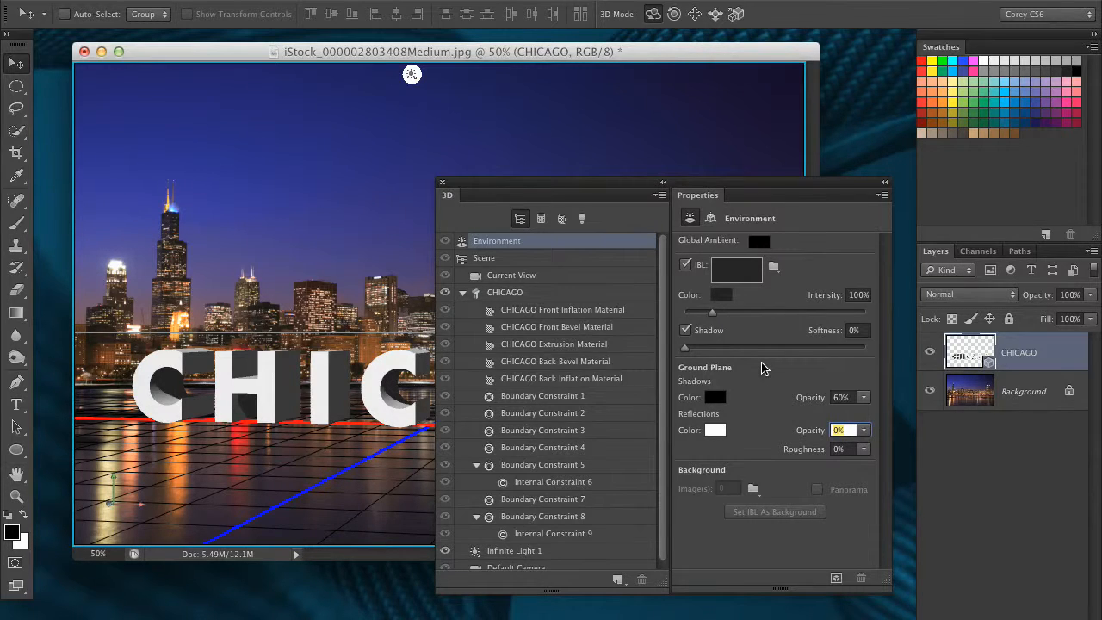
text(30)
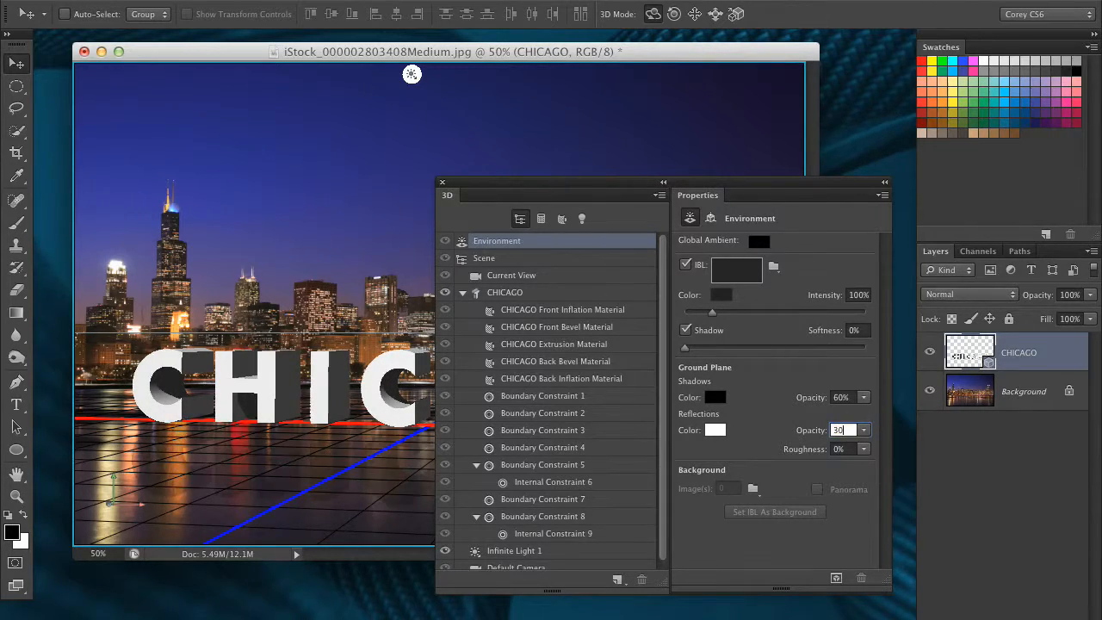
key(Return)
- Start a render of the 3D scene and cancel it
drag(739, 189, 974, 227)
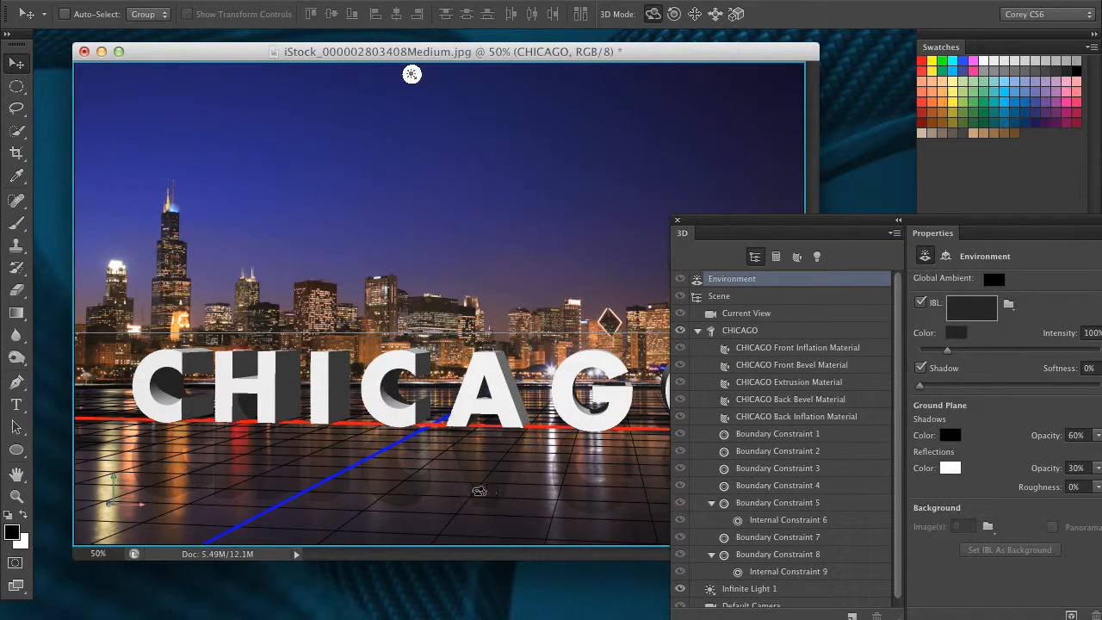
drag(681, 222, 838, 247)
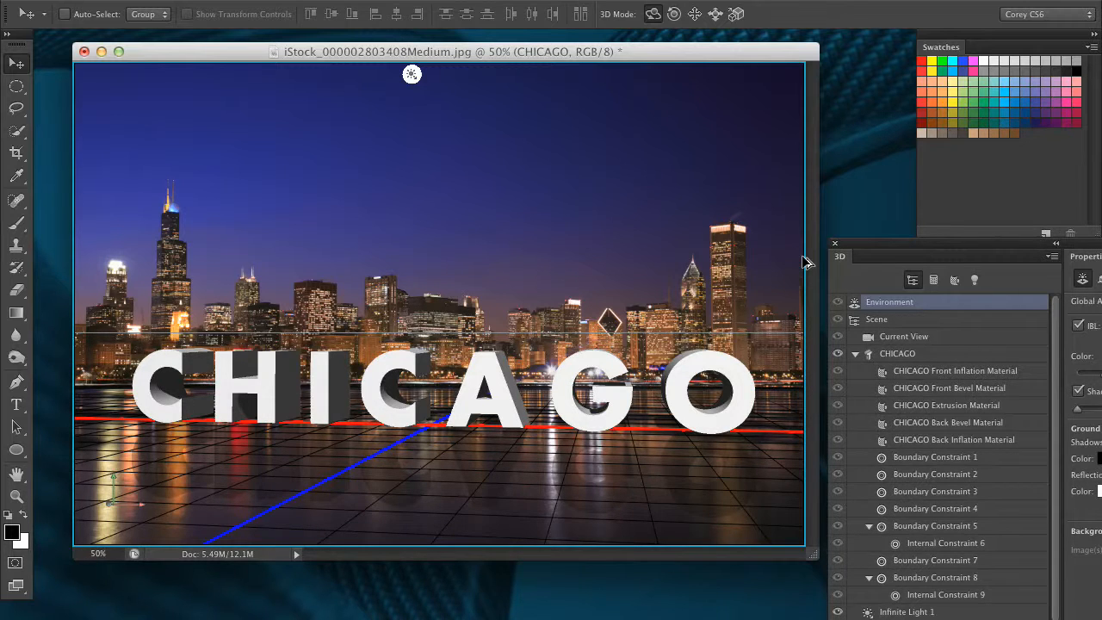
key(alt+shift+super+r)
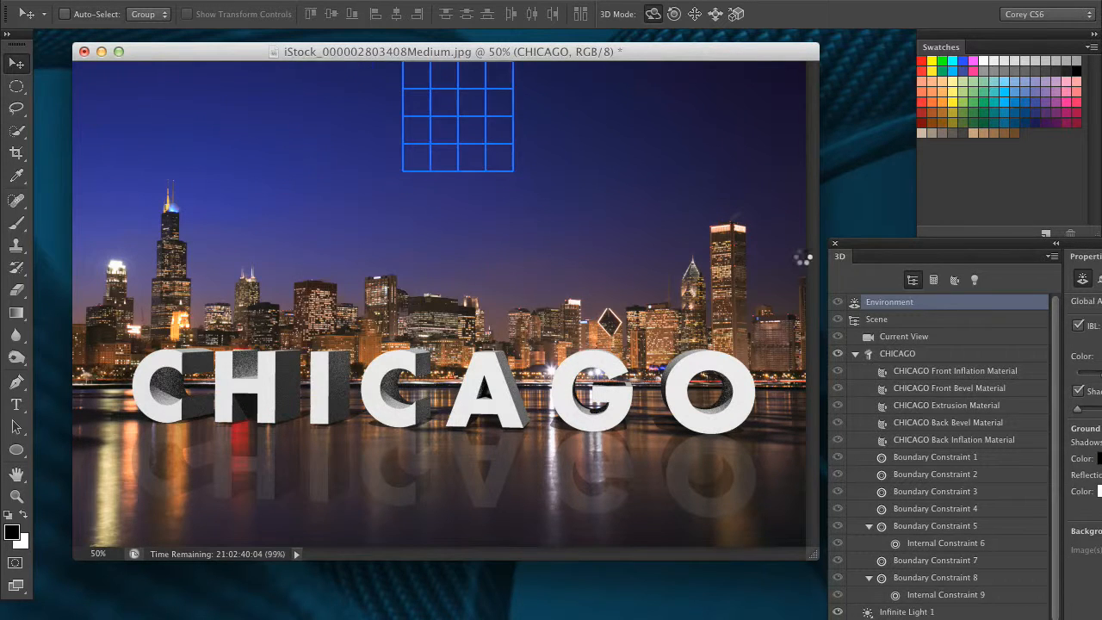
key(Escape)
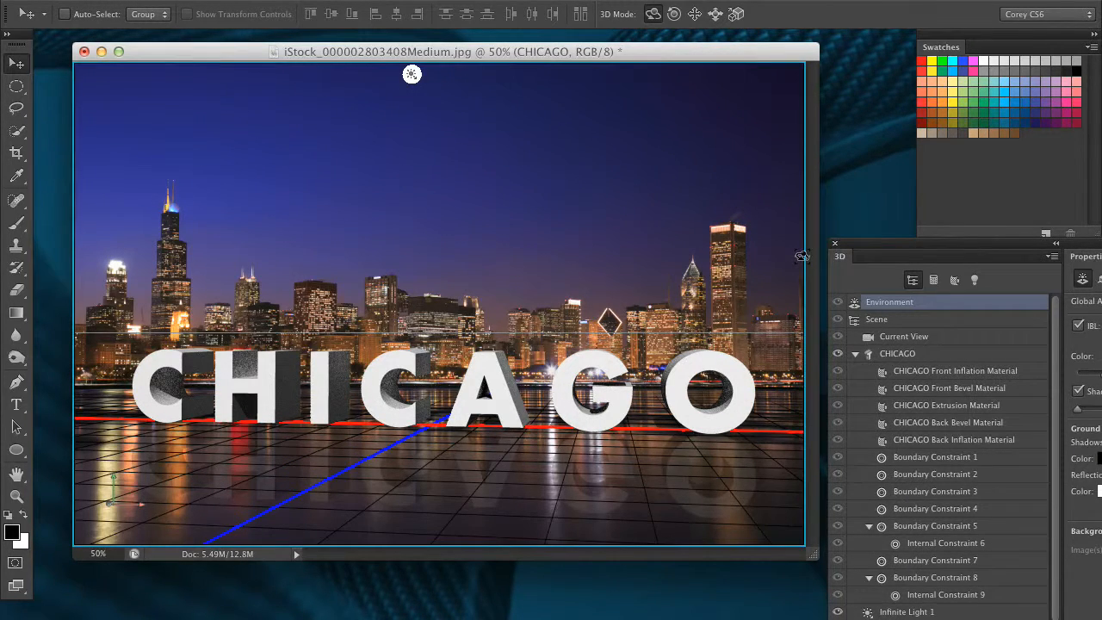
- Raise the Environment ground plane reflection opacity to 50%
drag(887, 250, 752, 179)
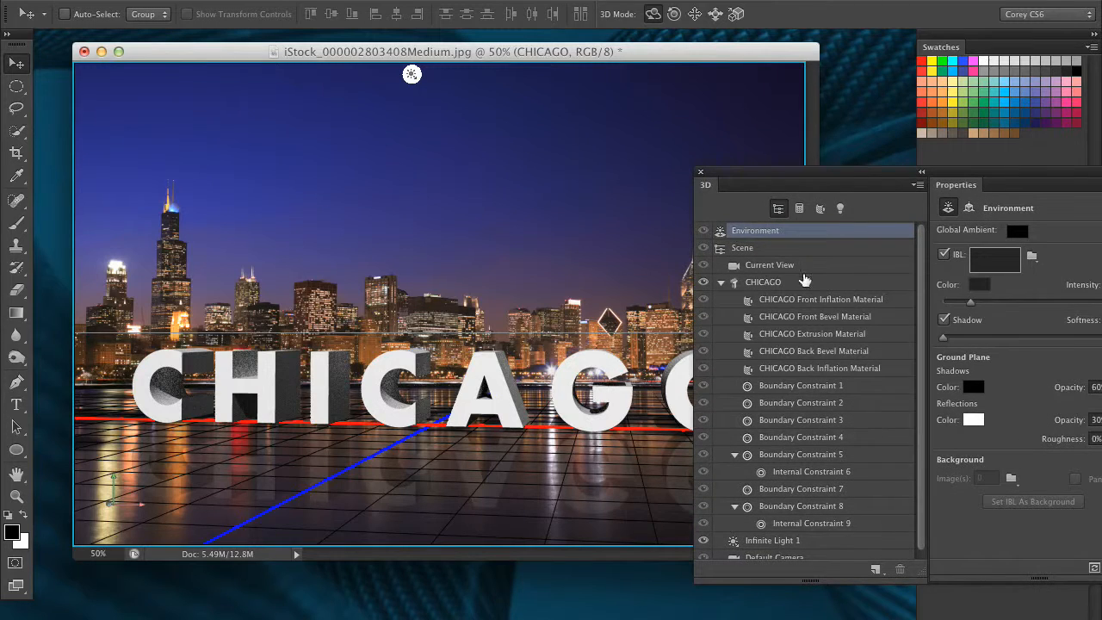
click(672, 267)
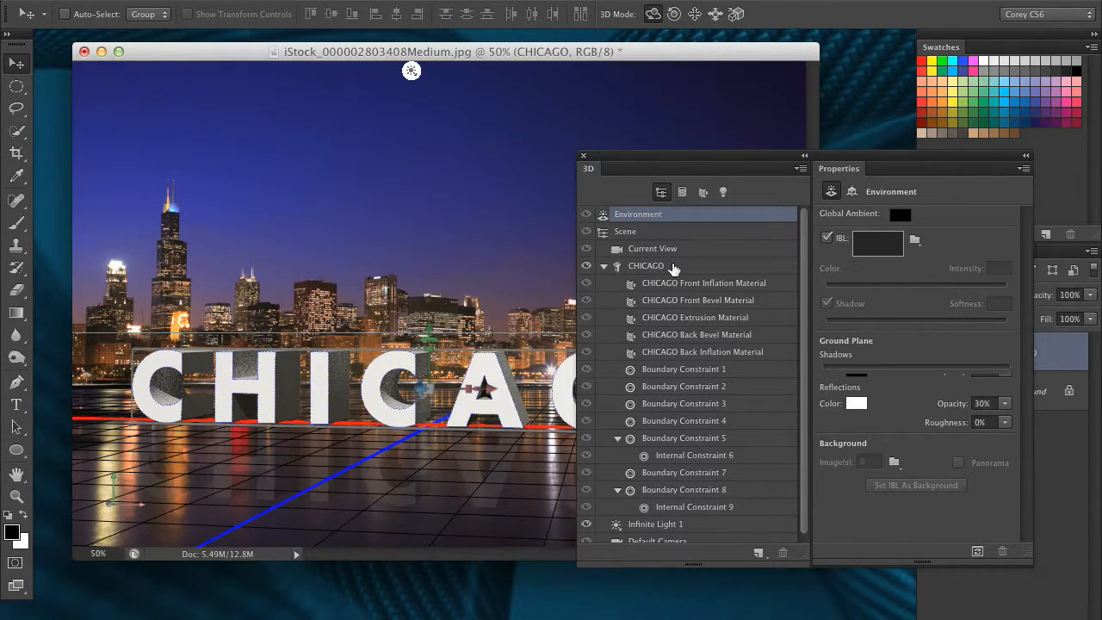
click(697, 216)
click(986, 403)
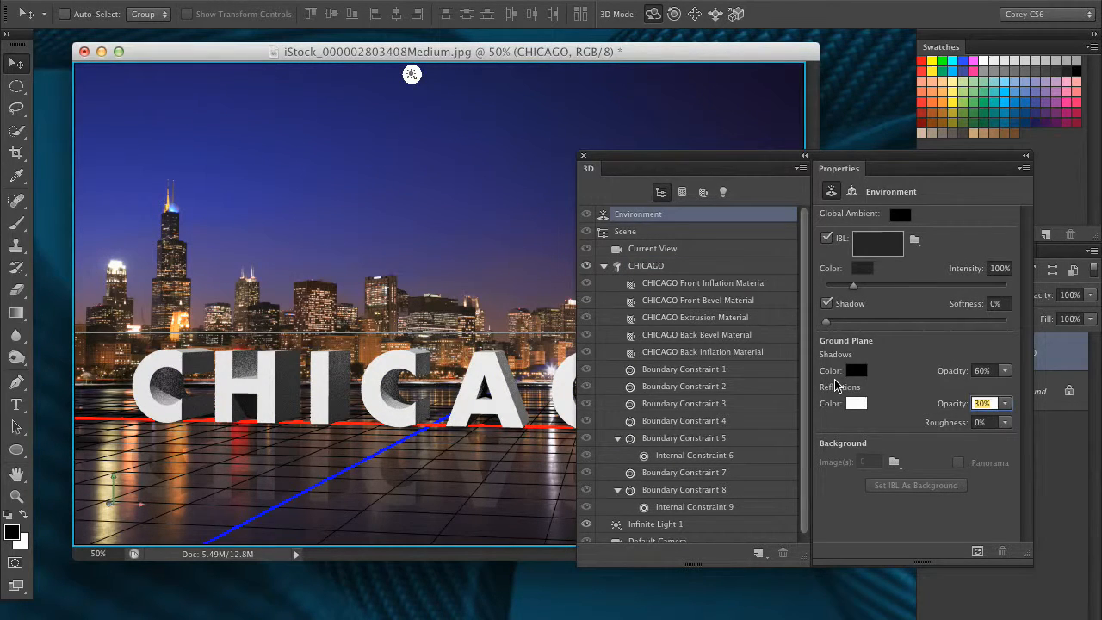
drag(835, 385, 854, 346)
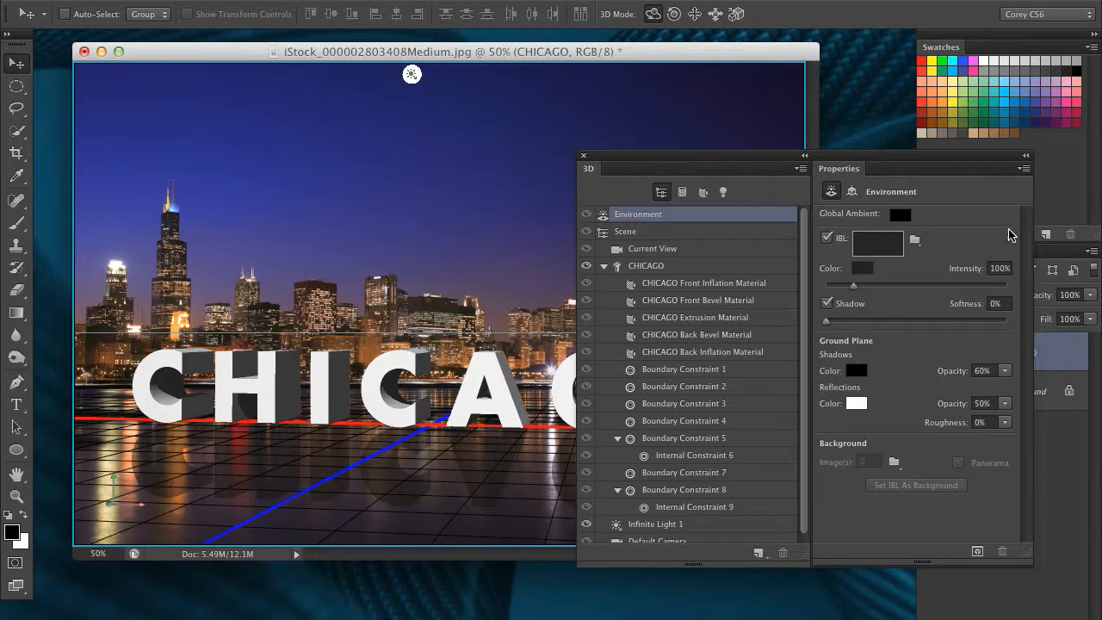
drag(676, 163, 745, 155)
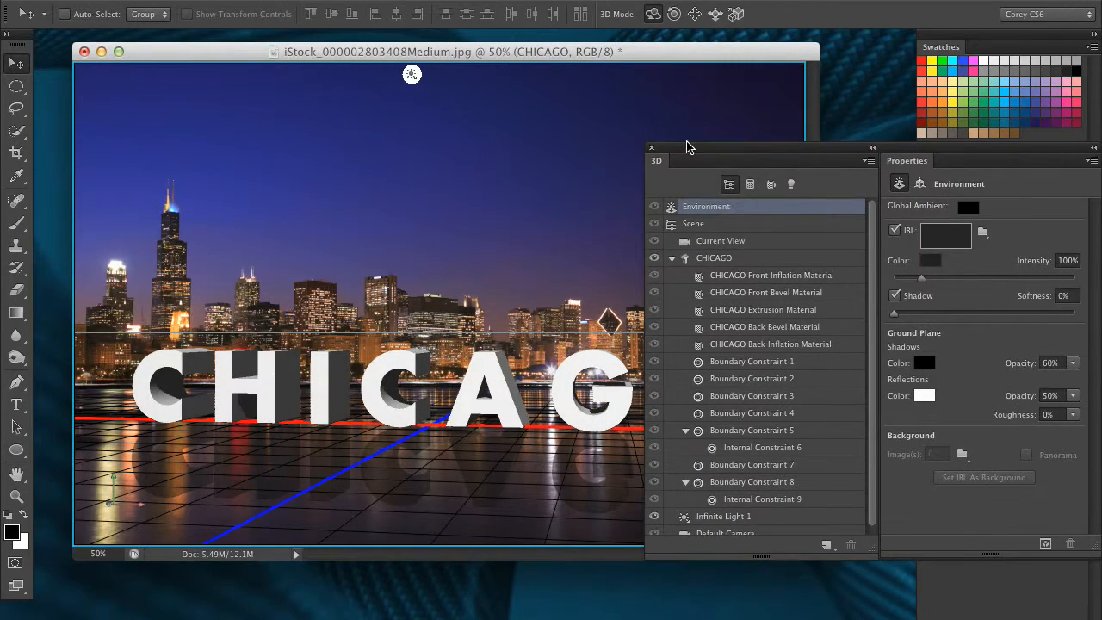
drag(689, 147, 806, 196)
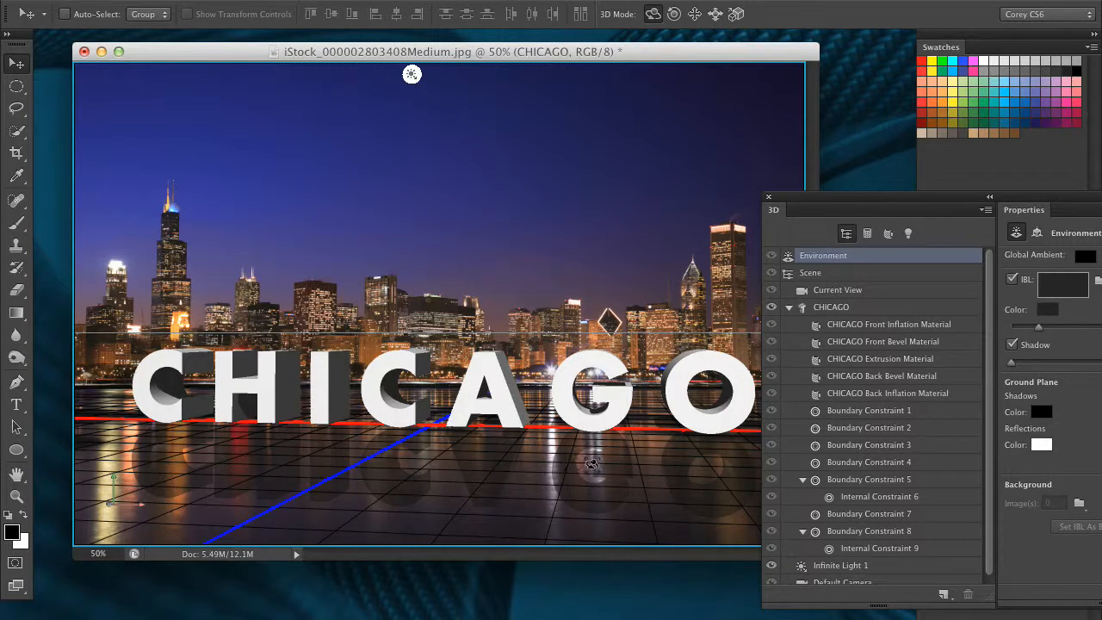
drag(938, 197, 795, 216)
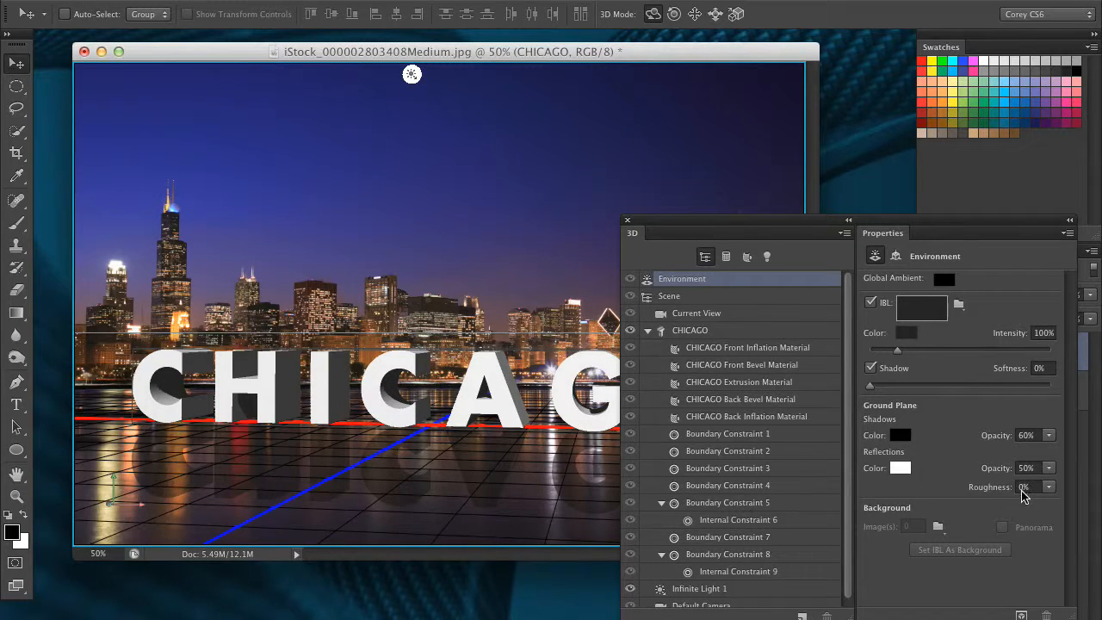
- Set the Environment ground plane reflection roughness to 3%
click(983, 488)
text(3)
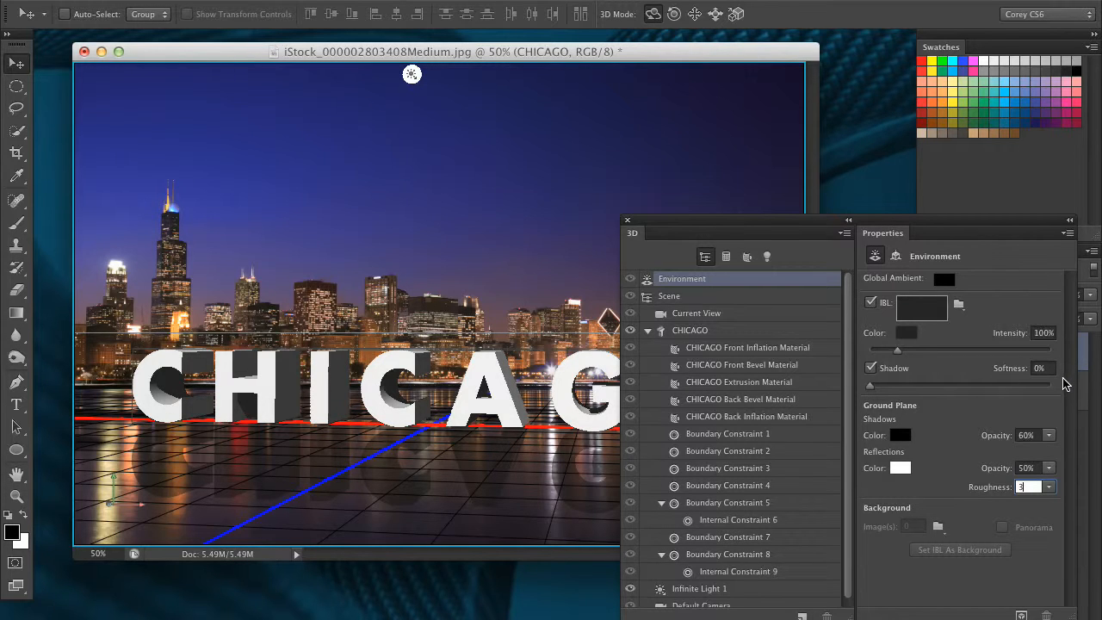
key(Return)
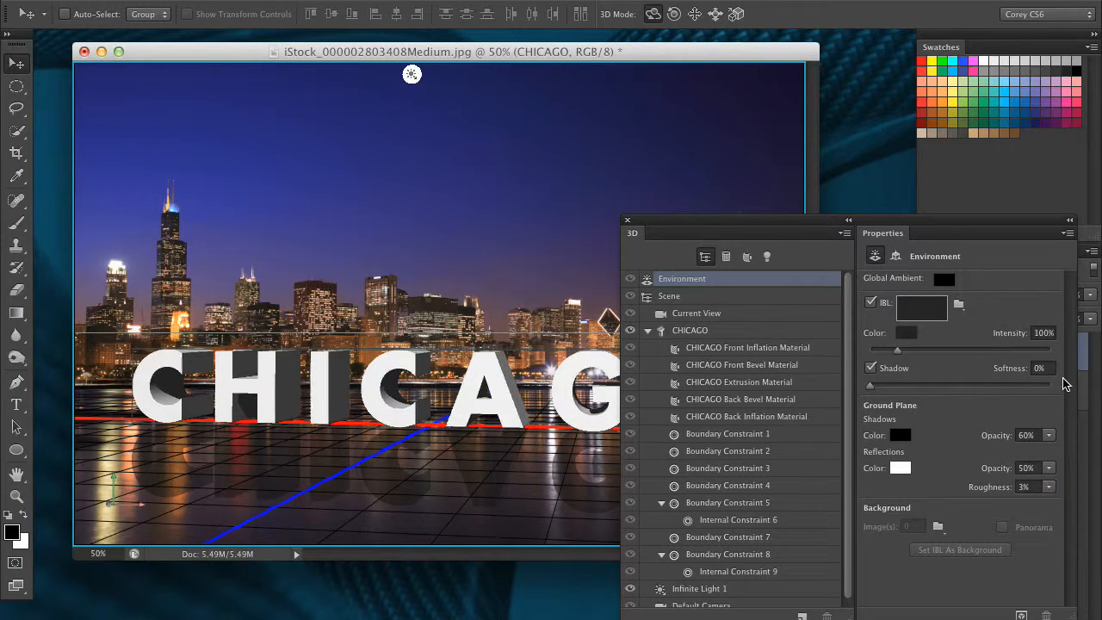
- Start a render of the 3D scene at a closer zoom and cancel it
drag(746, 220, 986, 279)
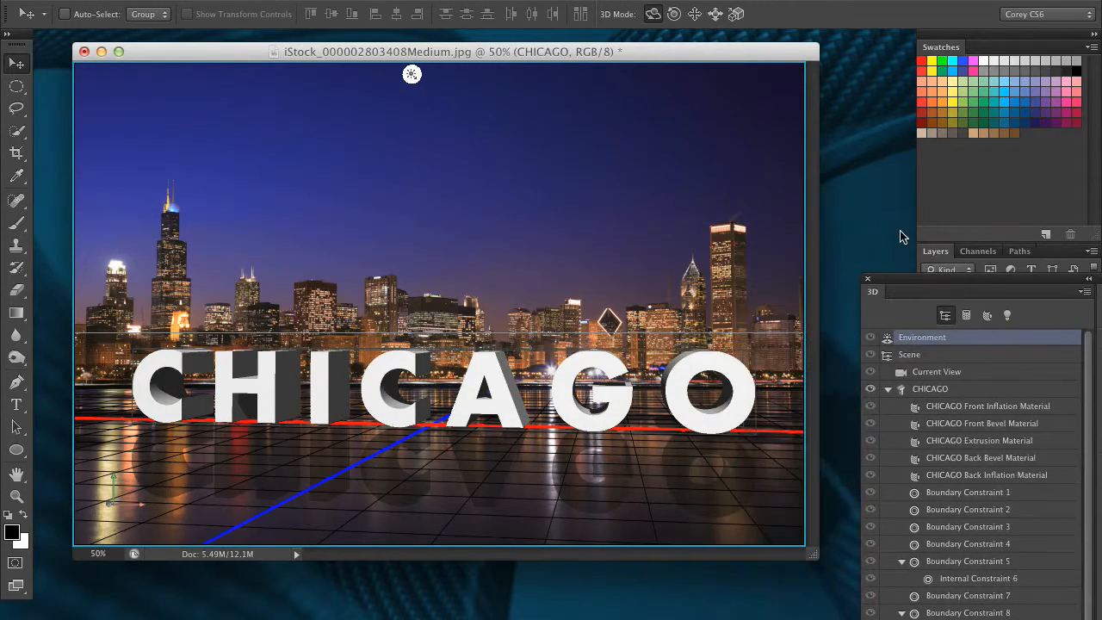
key(super+plus)
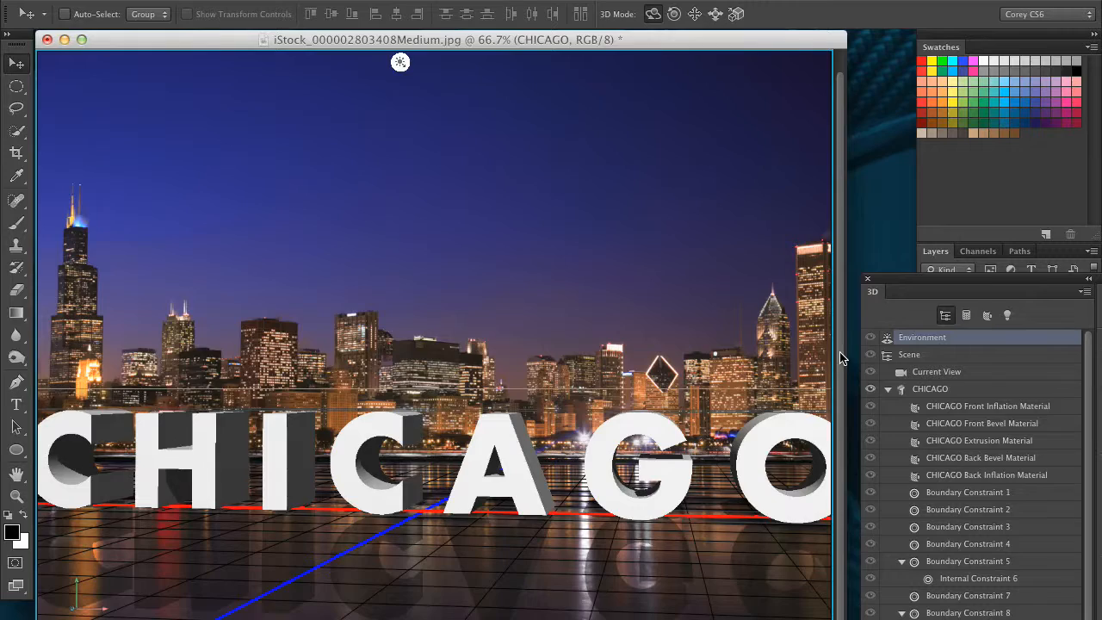
drag(839, 362, 839, 489)
key(alt+shift+super+r)
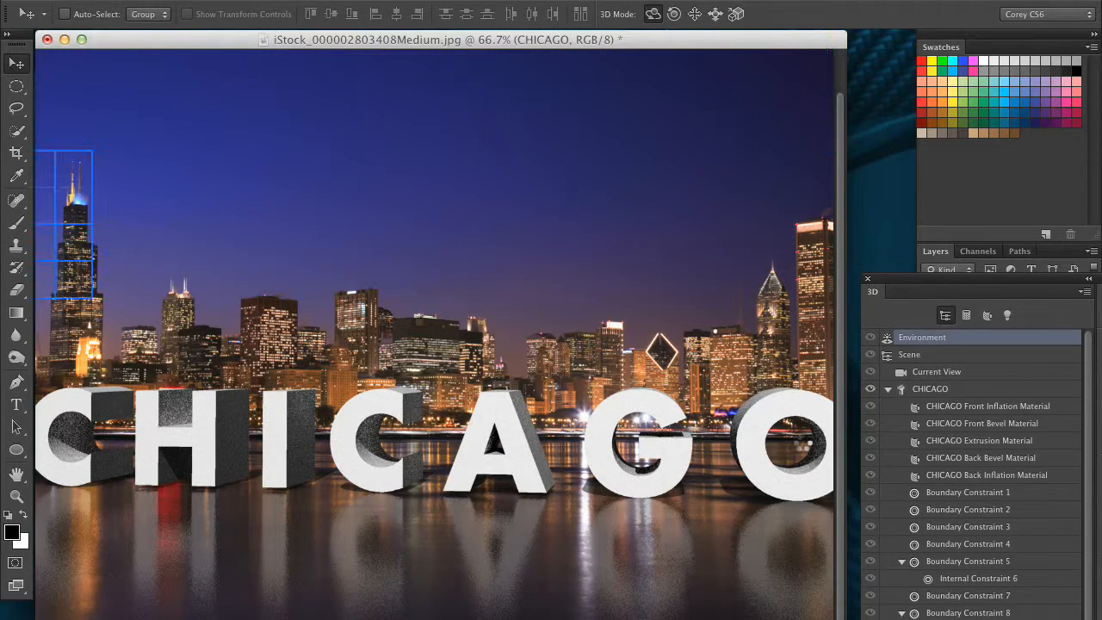
key(Escape)
key(super+minus)
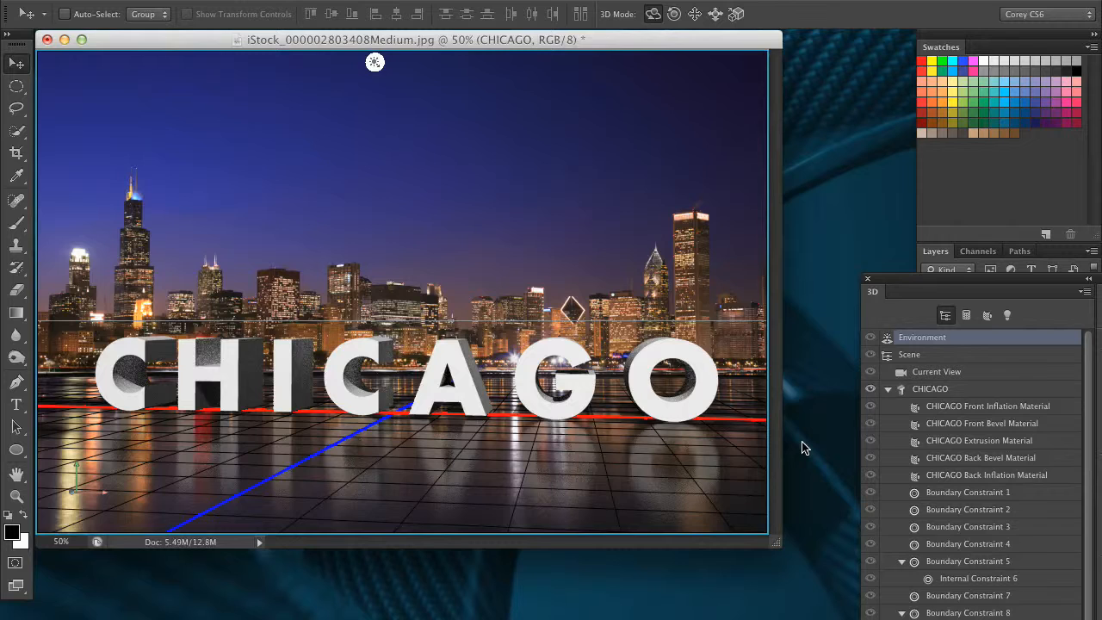
- Select the CHICAGO 3D text mesh and open its source text for editing
drag(920, 287, 744, 551)
click(864, 223)
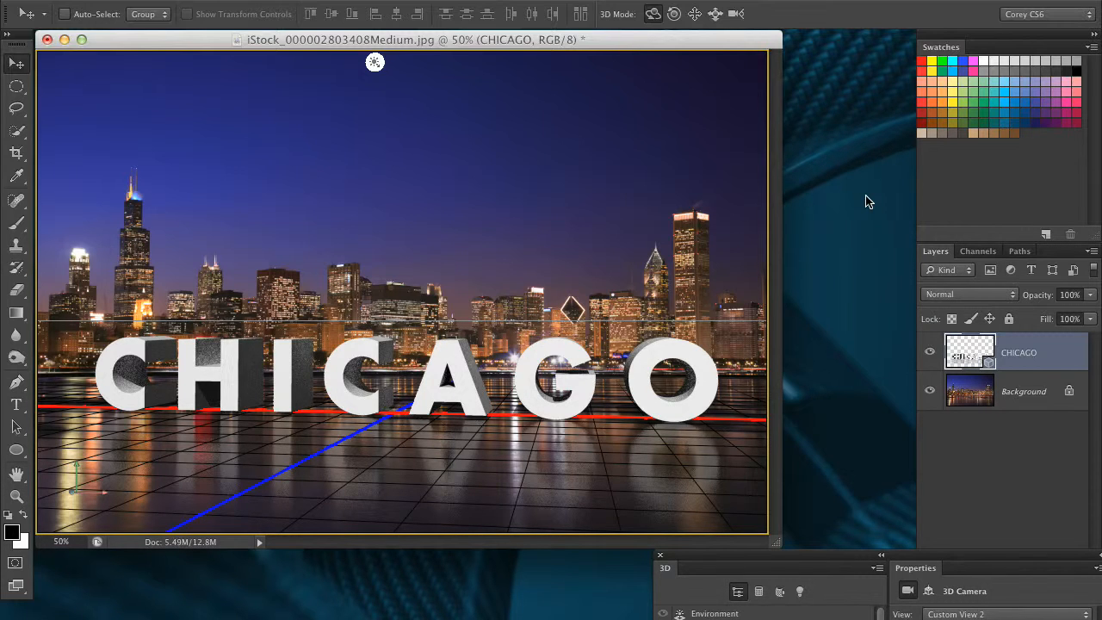
drag(792, 556, 645, 164)
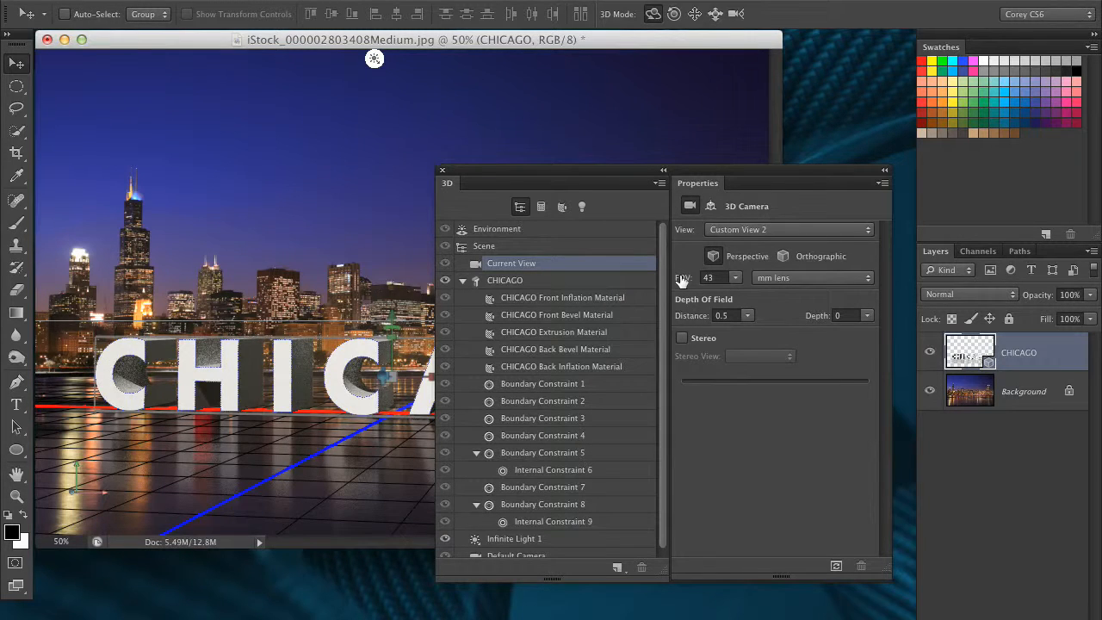
click(569, 284)
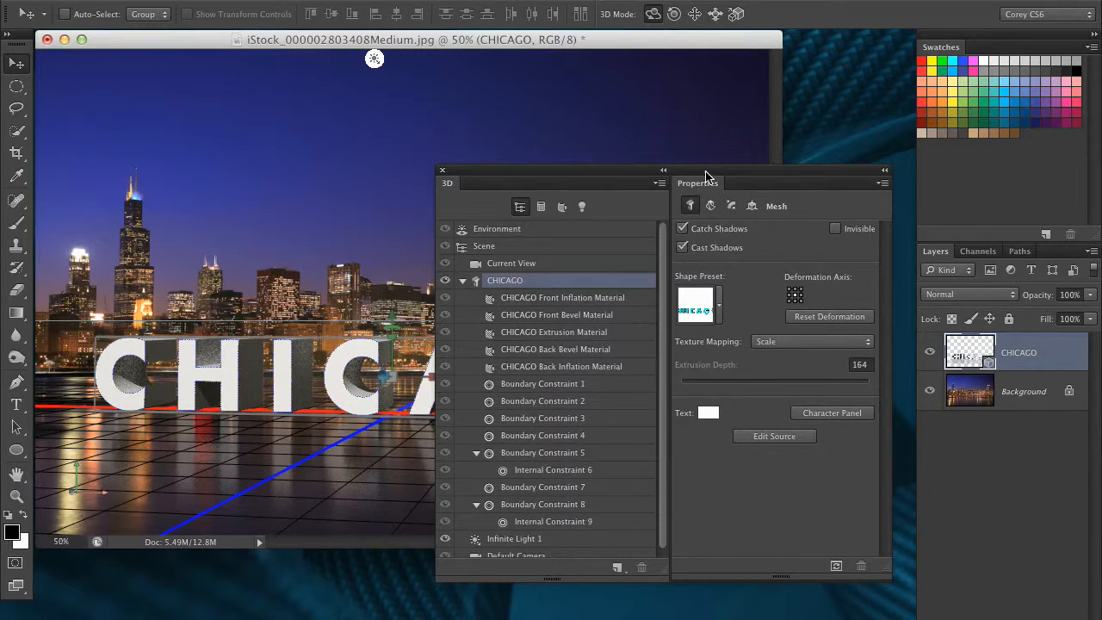
drag(701, 180, 867, 186)
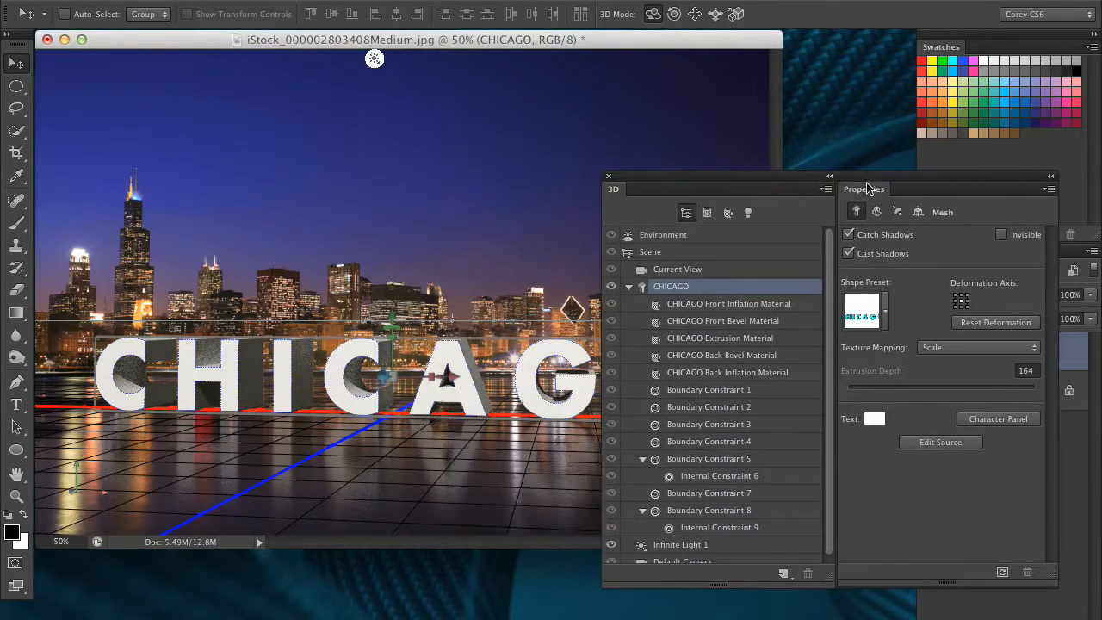
click(939, 445)
- Replace the source text with NIGHTLIFE
drag(661, 180, 865, 550)
click(677, 402)
drag(672, 402, 151, 219)
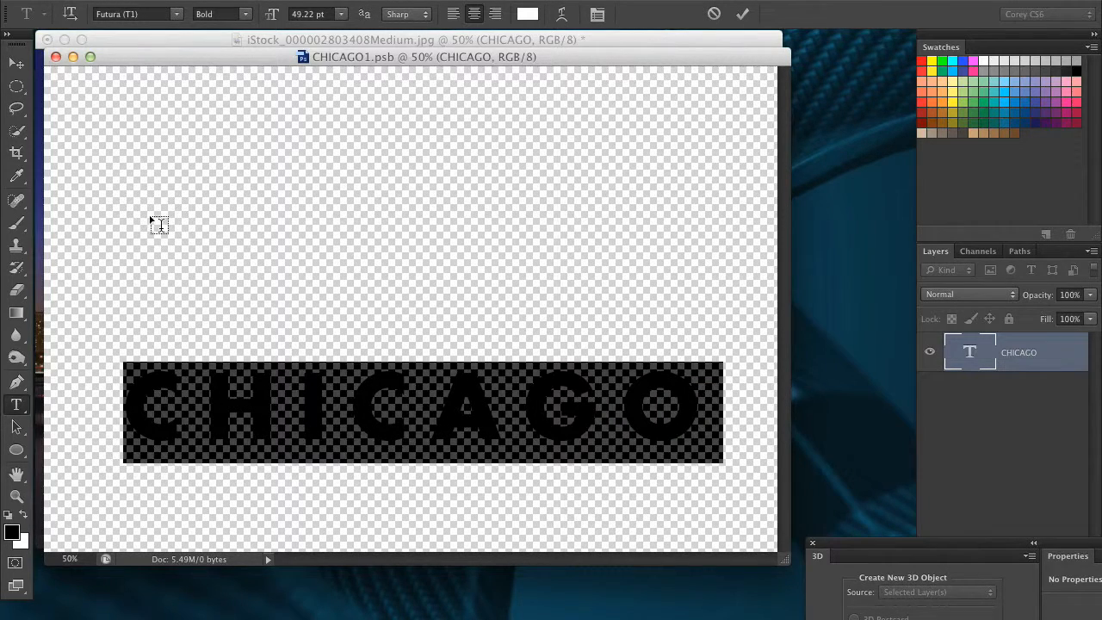
text(NIGHTLIFE)
- Tighten the letter spacing of NIGHTLIFE, commit the text, and save and close the source document
drag(723, 410, 41, 307)
key(alt+Left)
key(alt+Left)
key(alt+Left)
key(alt+Left)
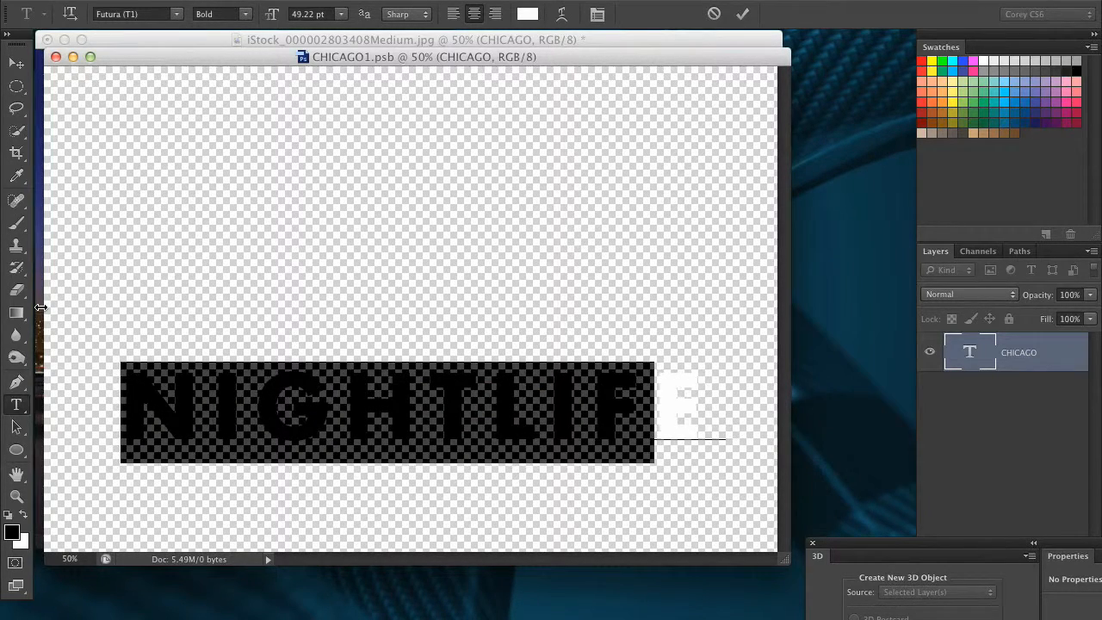
drag(699, 392, 133, 360)
key(alt+Left)
key(alt+Left)
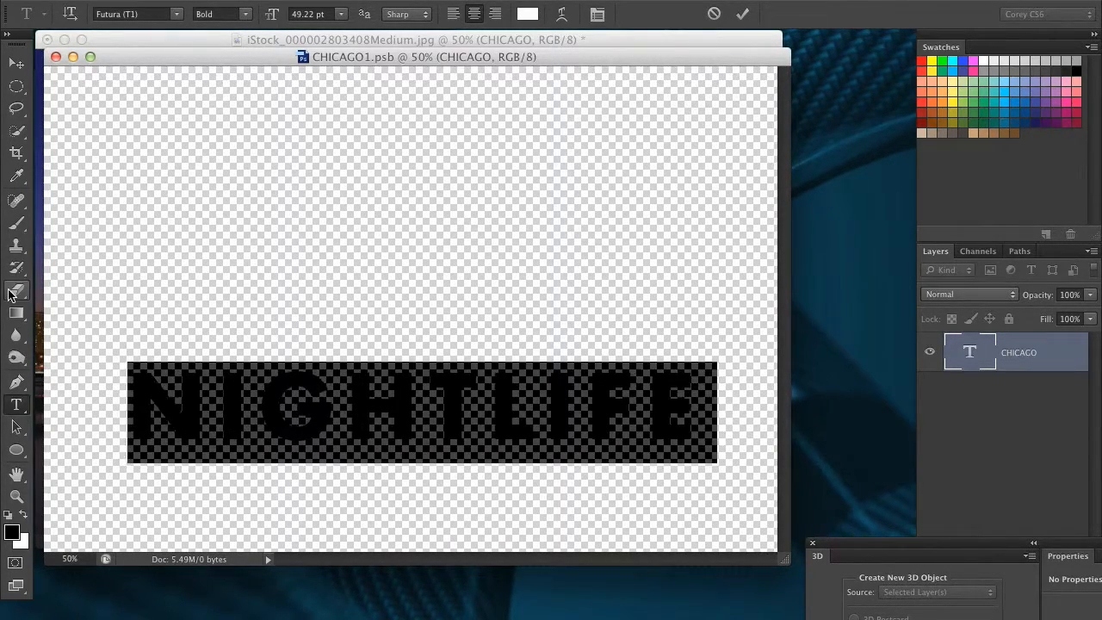
click(16, 63)
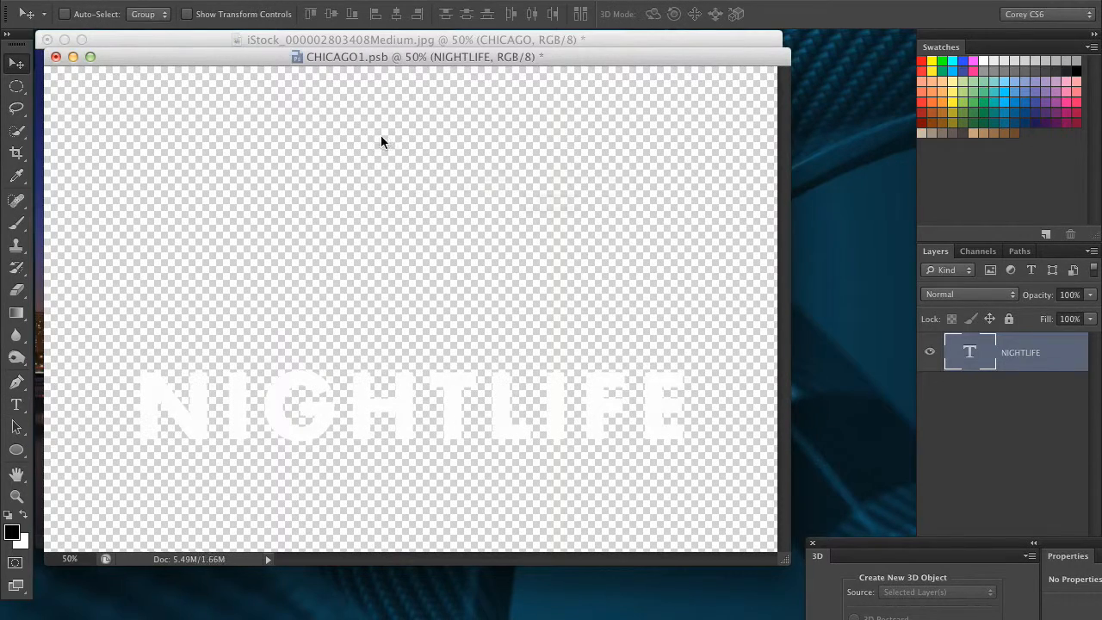
key(super+w)
click(671, 248)
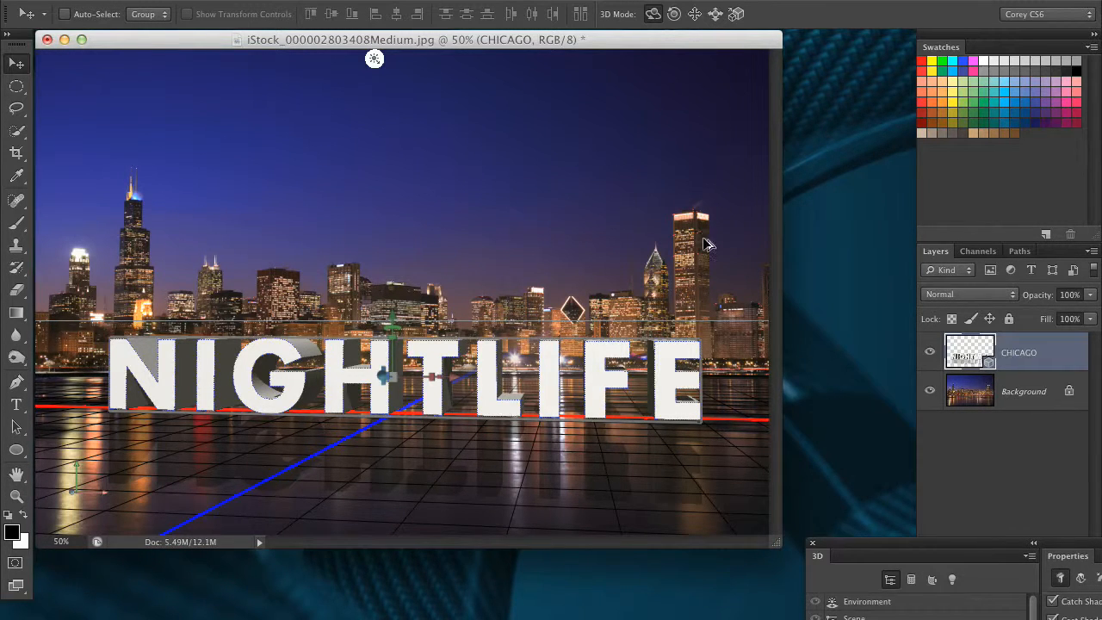
- Set the 3D text colour to an orange-gold in the Color Picker
key(super+alt+shift+r)
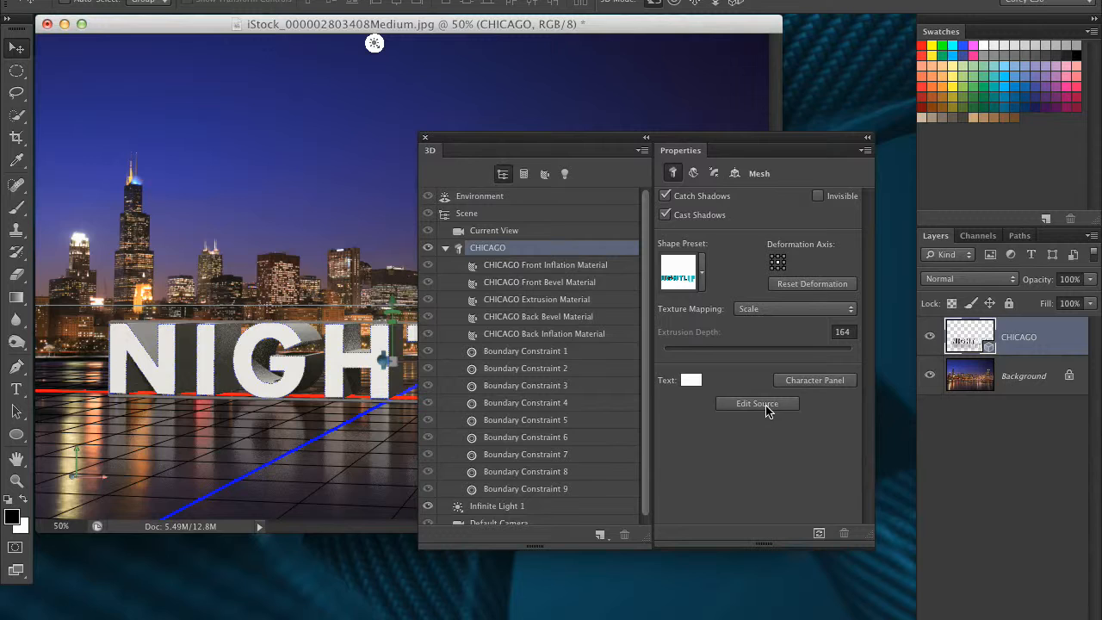
click(694, 382)
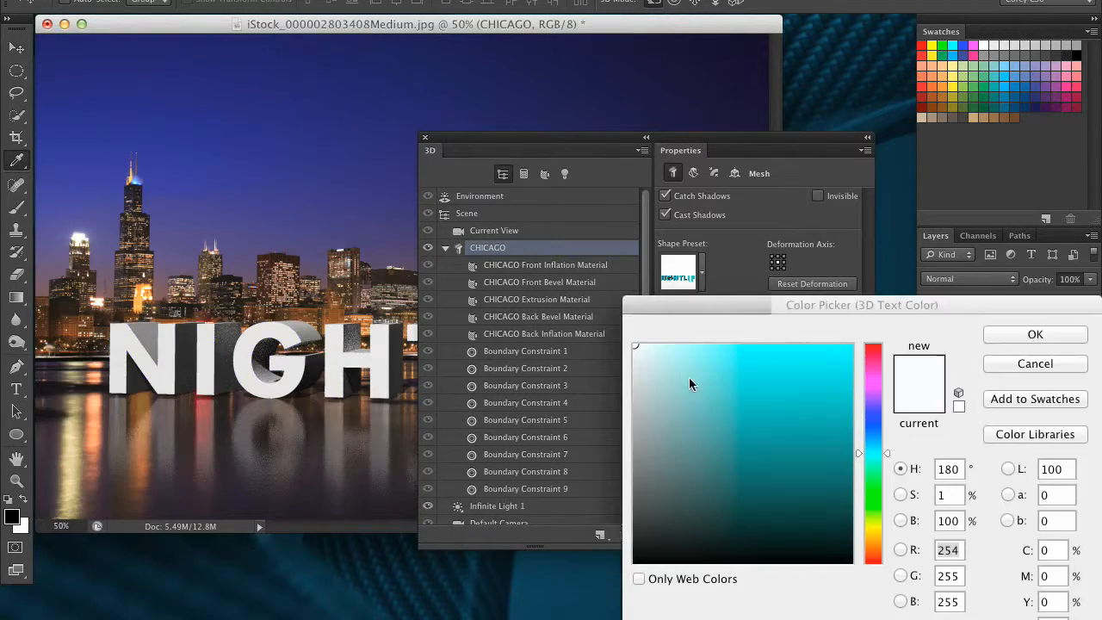
click(872, 530)
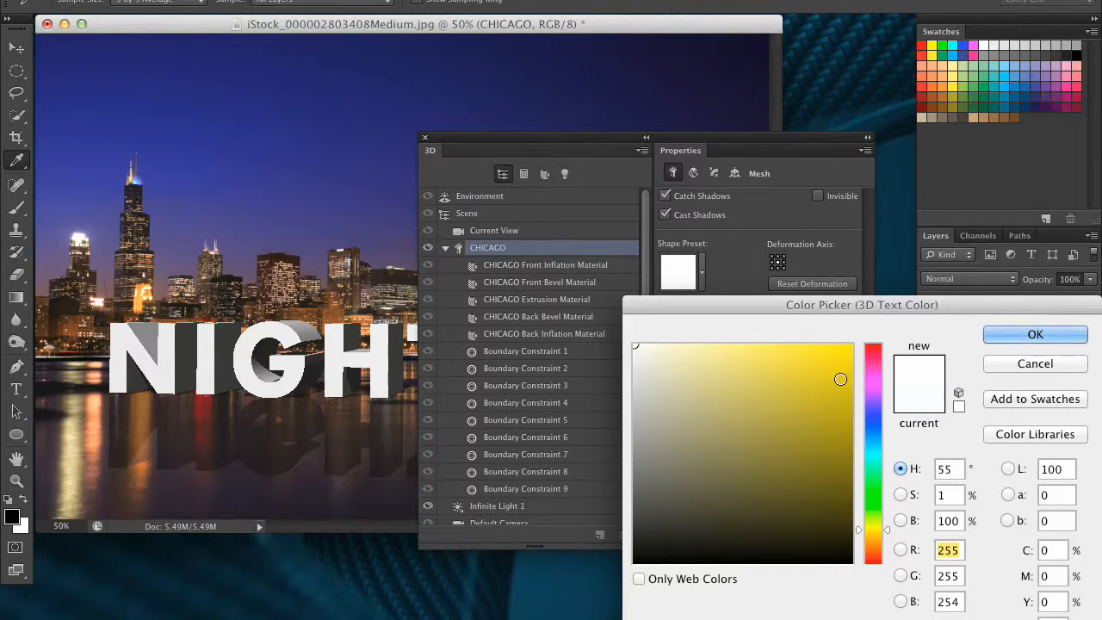
click(841, 355)
drag(871, 529, 871, 536)
mouse_move(833, 376)
mouse_down()
mouse_move(845, 346)
mouse_move(852, 375)
mouse_up()
click(1001, 336)
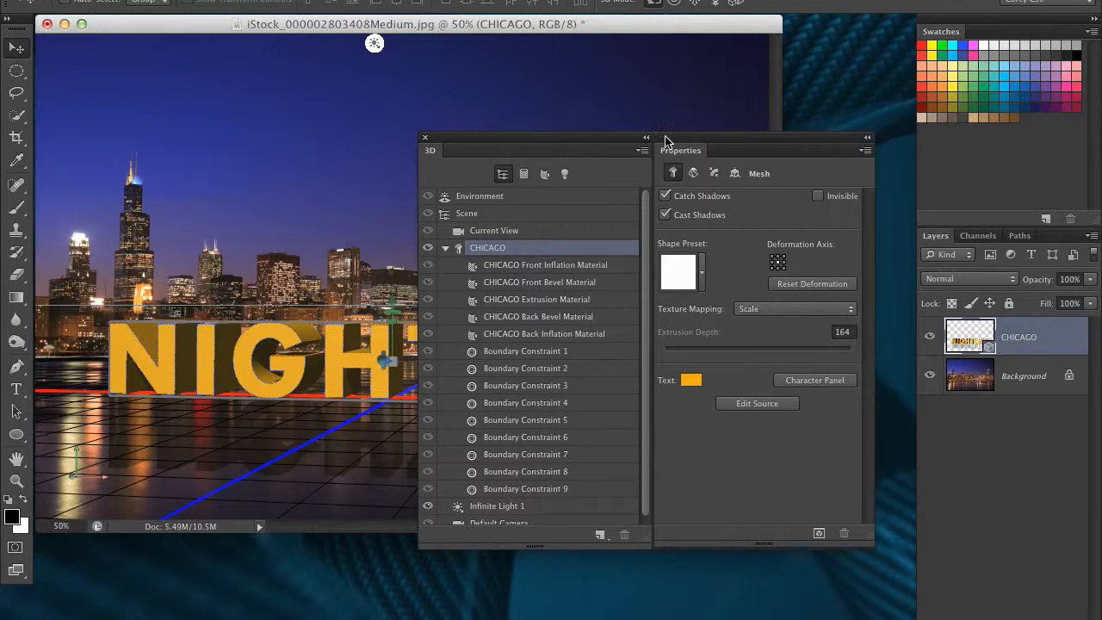
- Open the Character panel and set the 3D text font to Adobe Garamond
drag(665, 140, 744, 152)
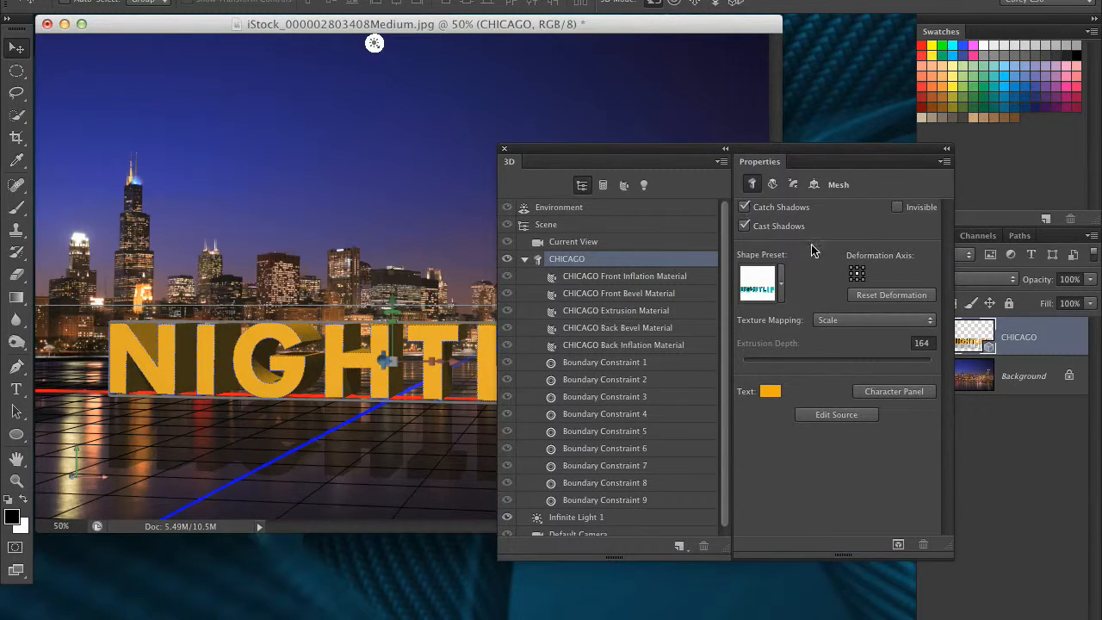
mouse_move(661, 157)
mouse_down()
mouse_move(763, 174)
mouse_move(672, 152)
mouse_up()
click(920, 389)
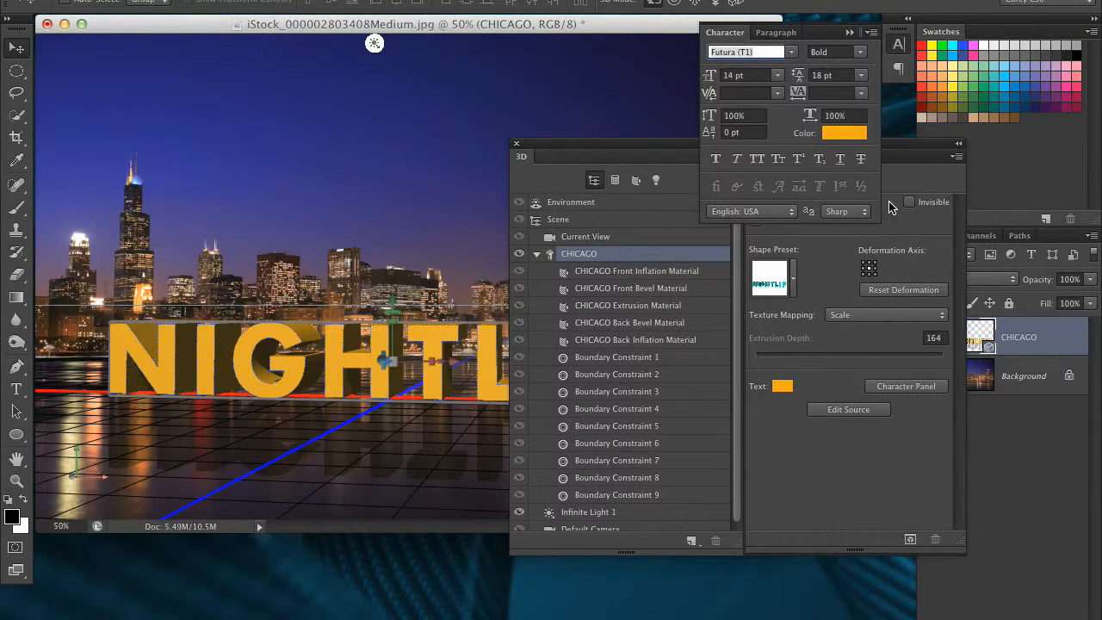
click(789, 51)
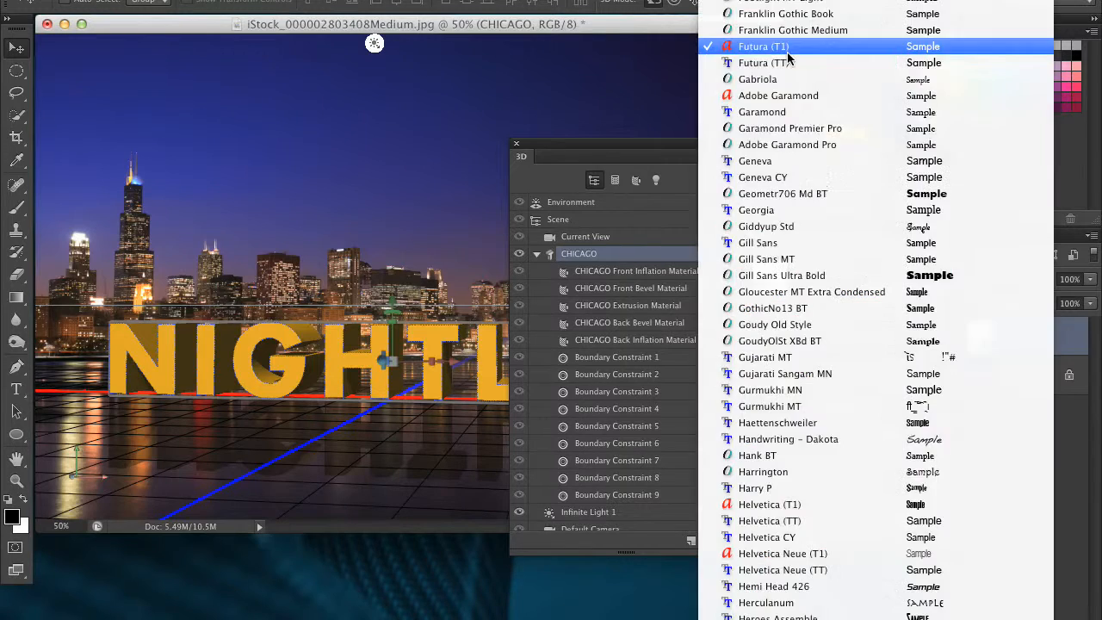
click(797, 97)
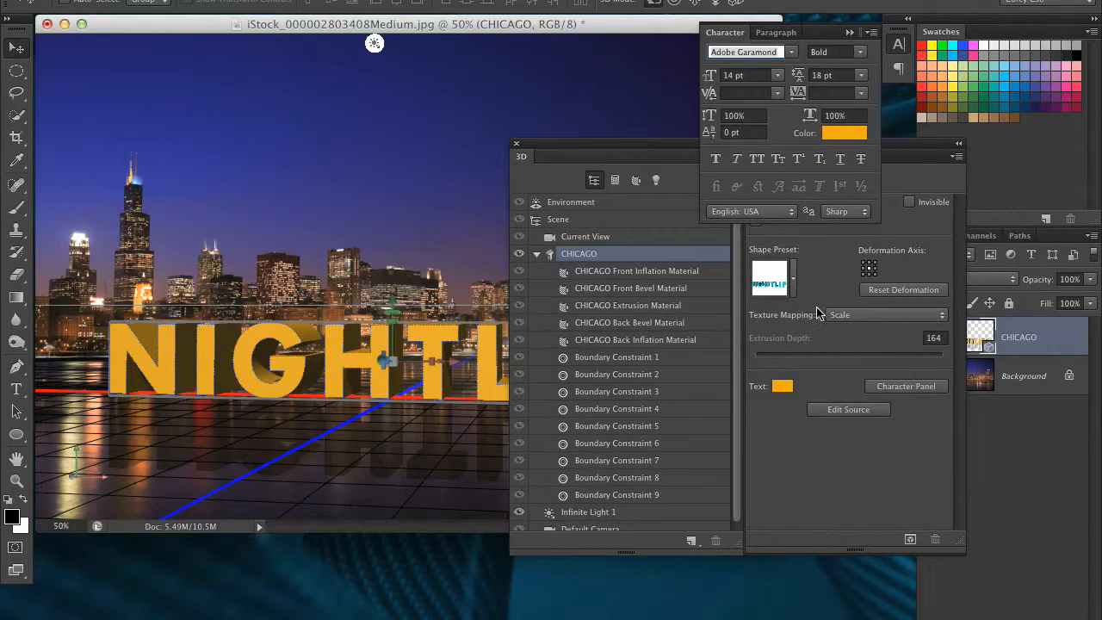
- Change the 3D text font to Geneva
drag(601, 144, 721, 252)
click(790, 53)
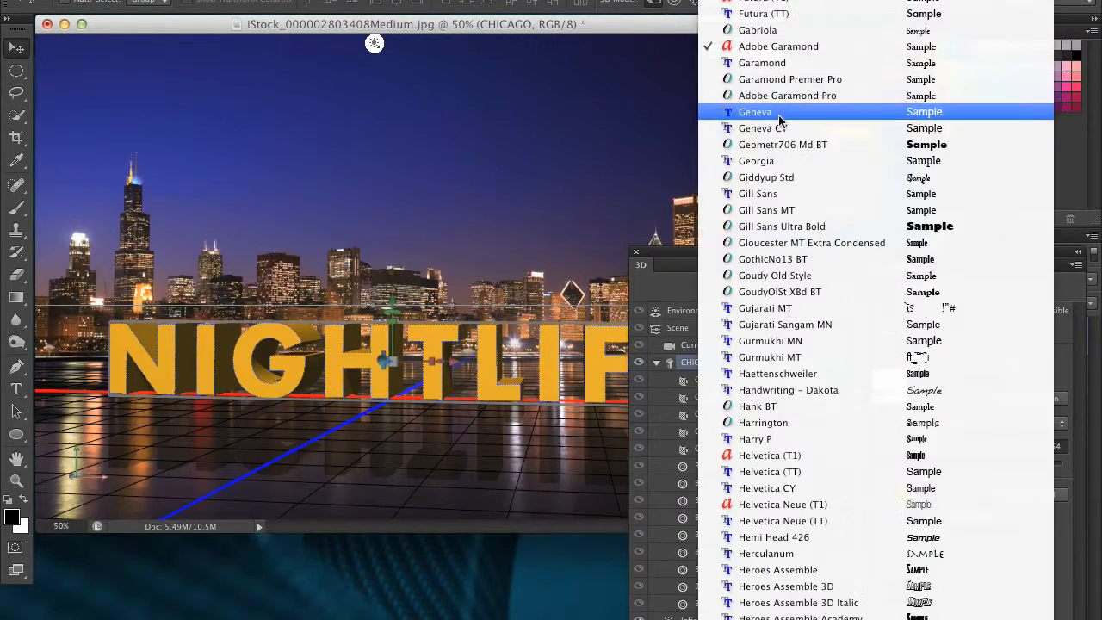
click(778, 116)
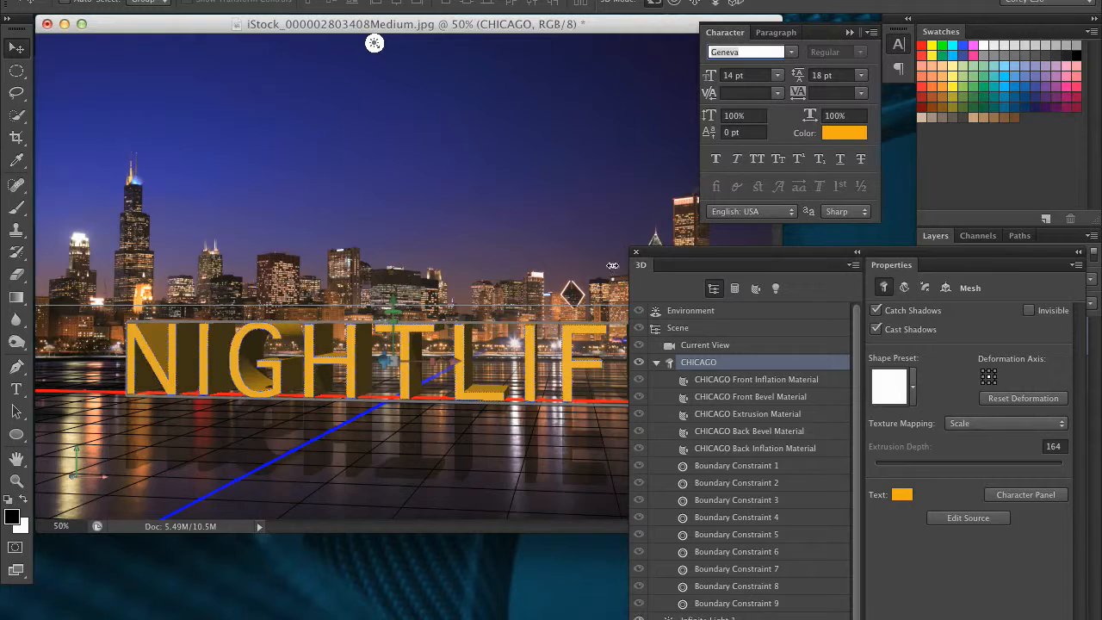
- Change the 3D text font to Gill Sans Ultra Bold
click(792, 52)
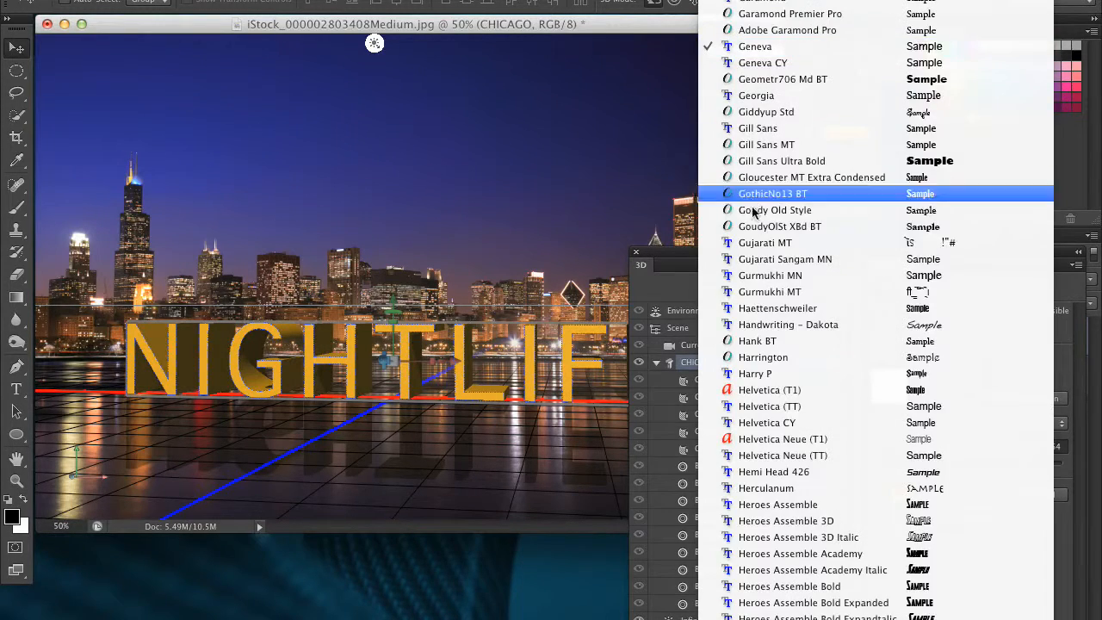
key(Escape)
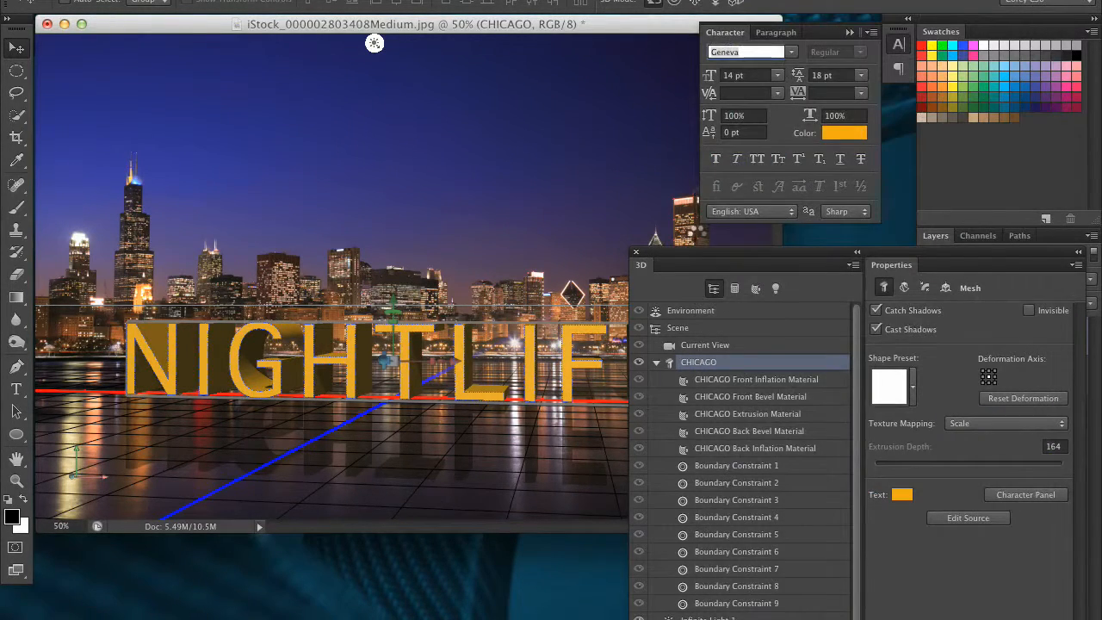
drag(689, 258, 577, 372)
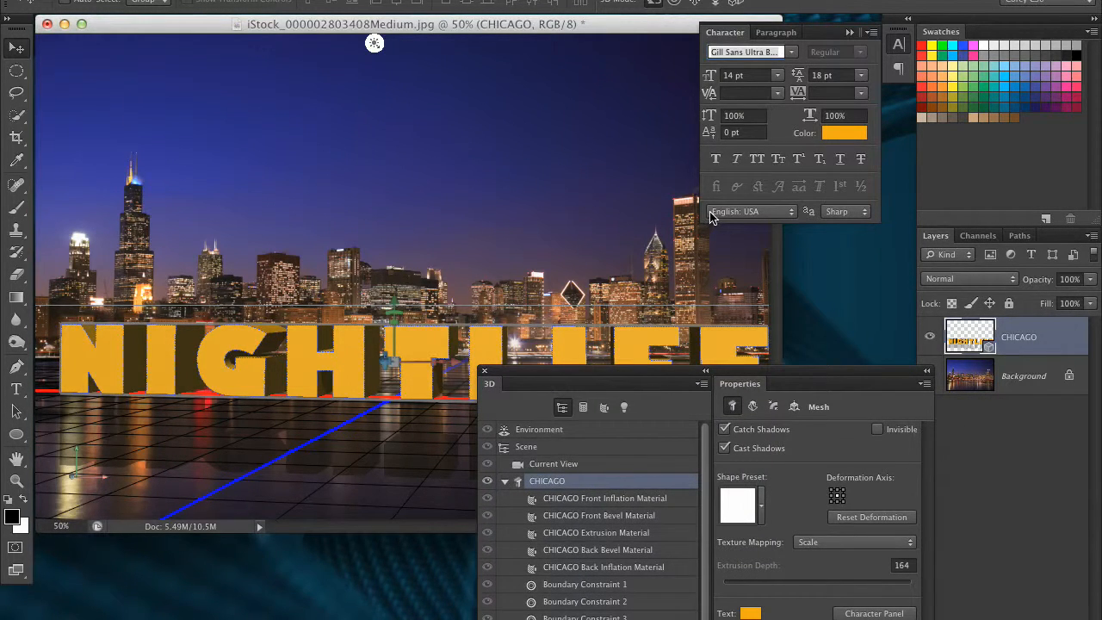
- Deform the 3D text with a 50° twist, extrusion depth 1151 and taper 225%
drag(689, 372, 593, 339)
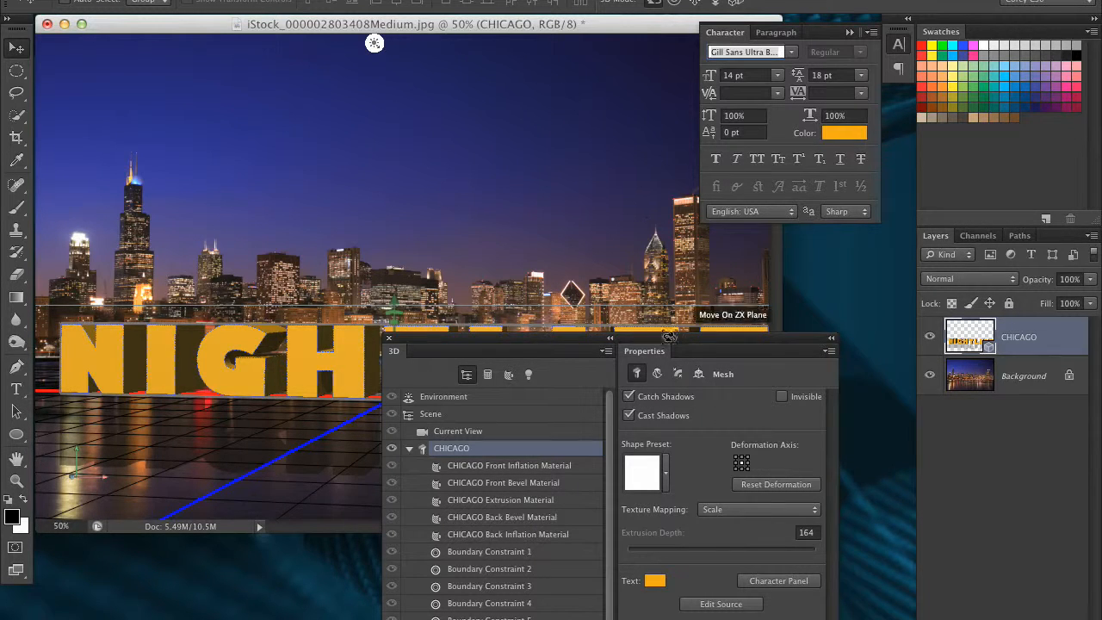
drag(650, 341, 914, 152)
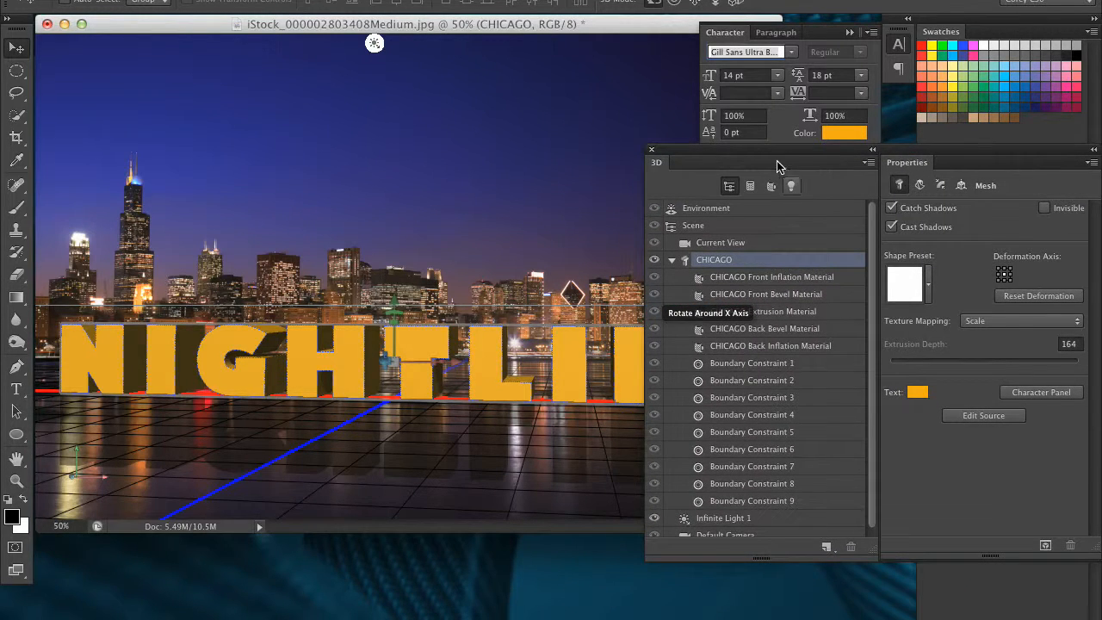
drag(765, 157, 706, 177)
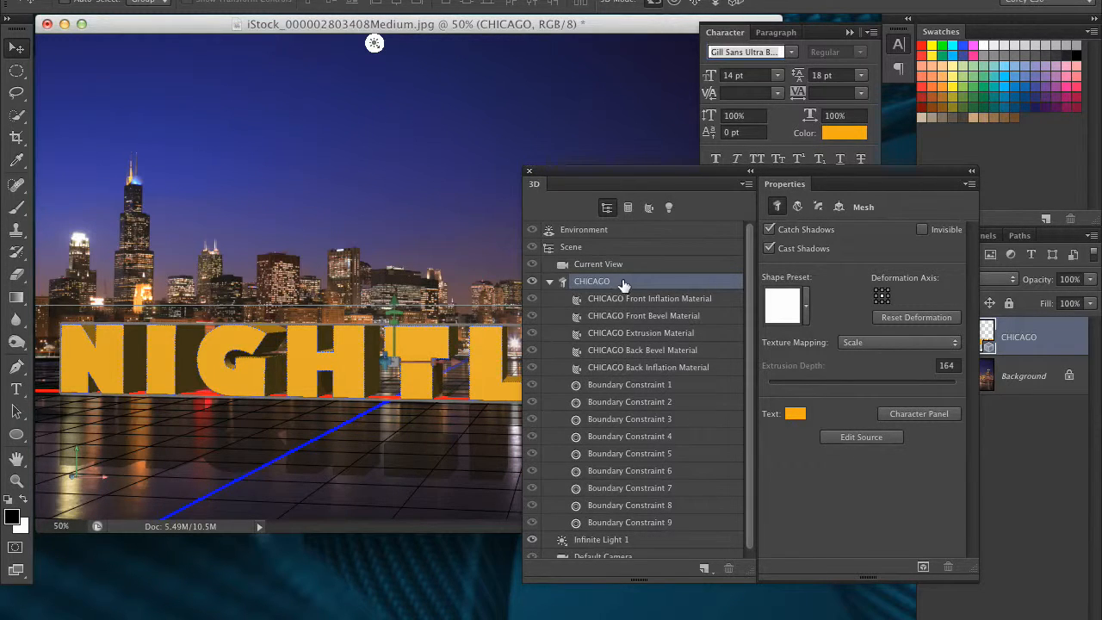
click(797, 207)
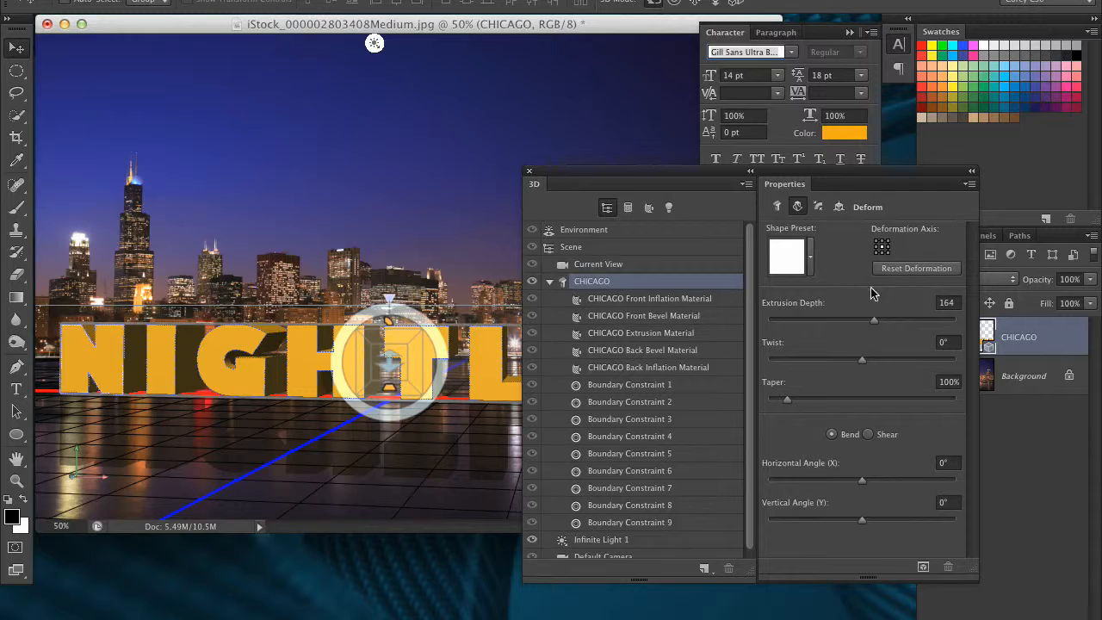
drag(864, 363, 864, 360)
drag(876, 319, 920, 320)
drag(789, 401, 810, 399)
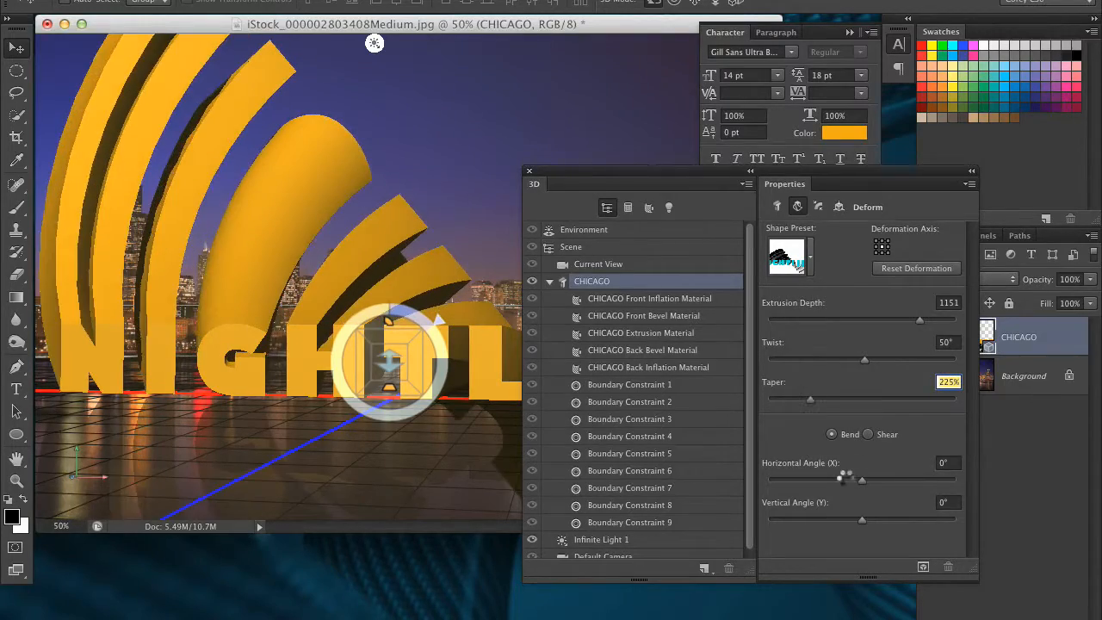
- Bend the 3D text to a horizontal angle of -26° and return to the mesh settings
drag(862, 480, 844, 479)
drag(833, 480, 853, 479)
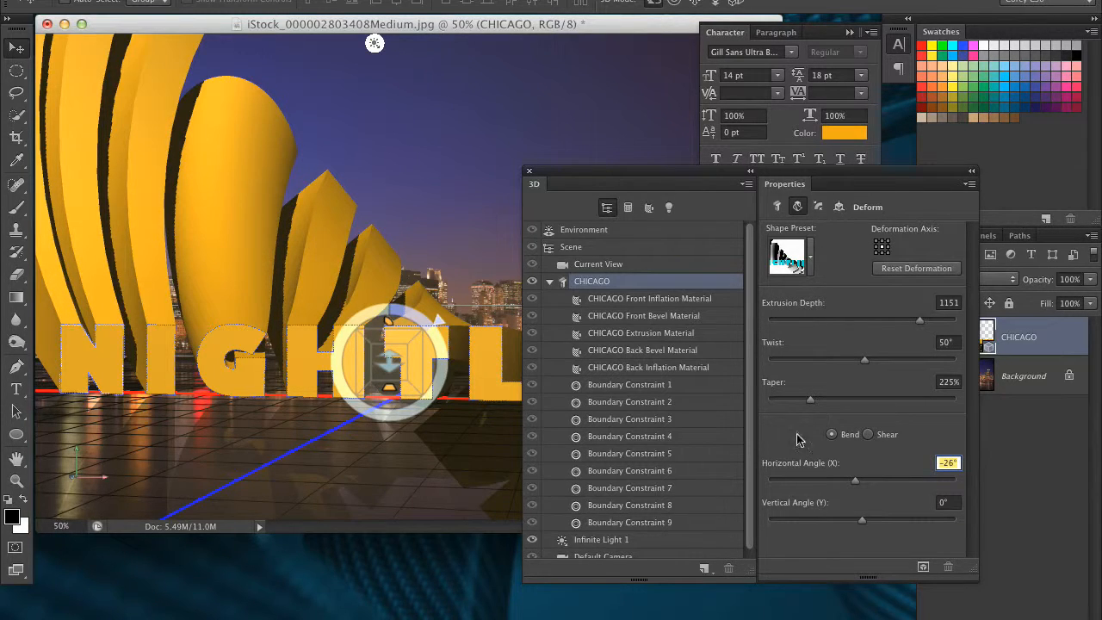
click(778, 206)
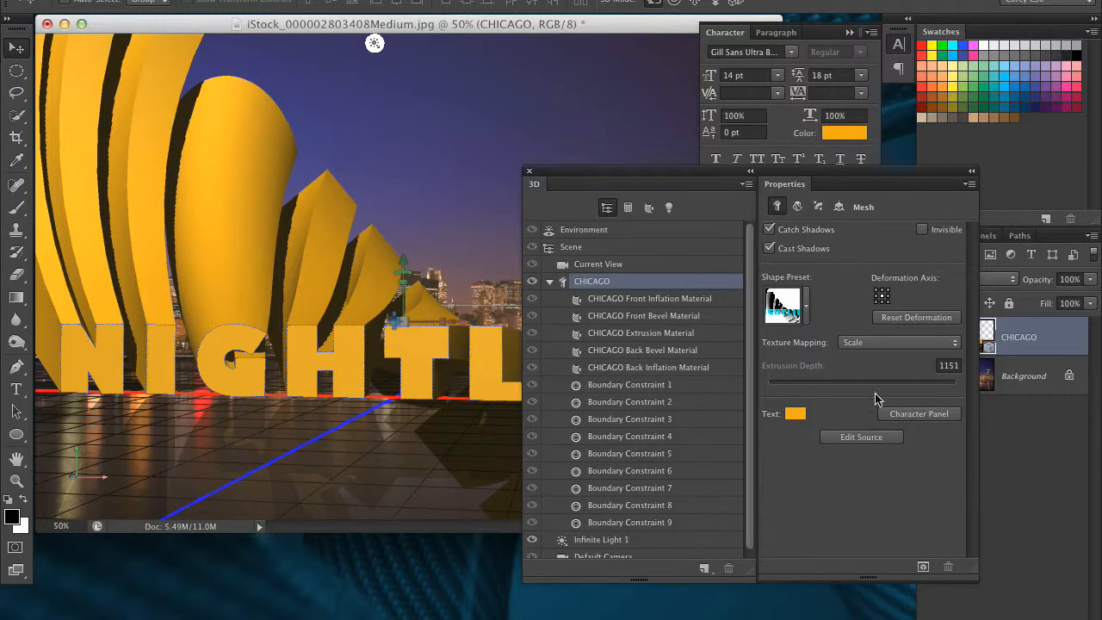
drag(706, 170, 803, 251)
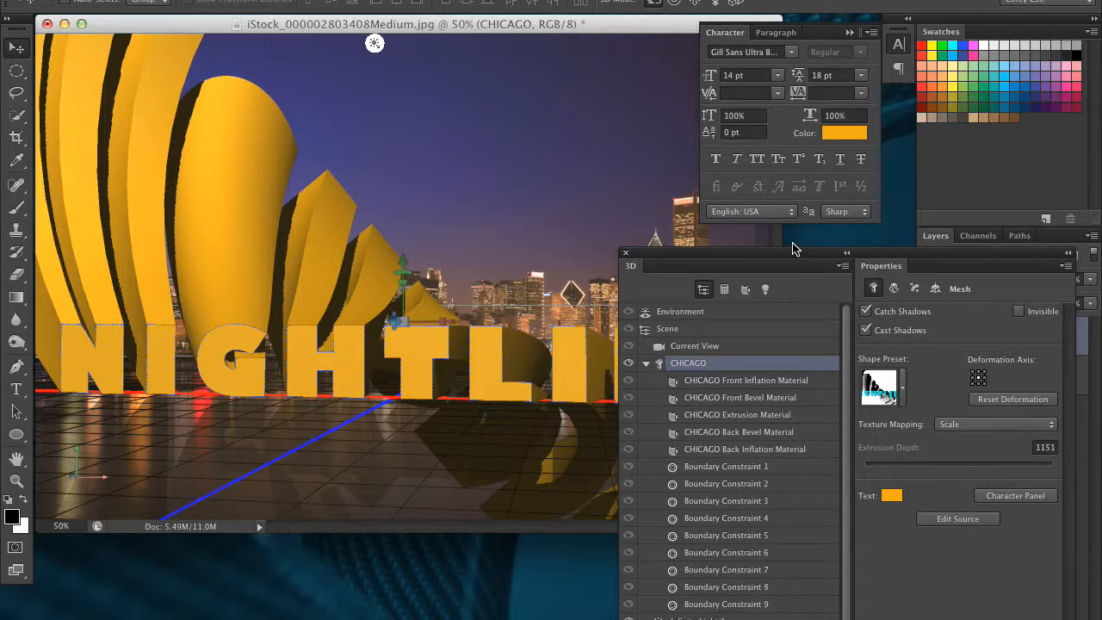
drag(782, 253, 571, 75)
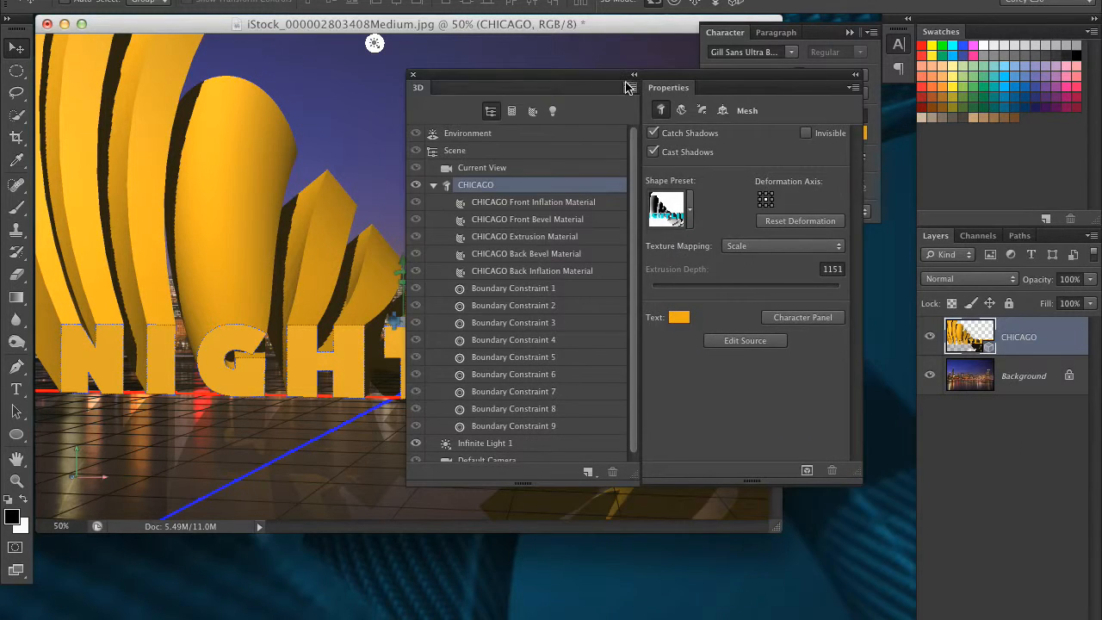